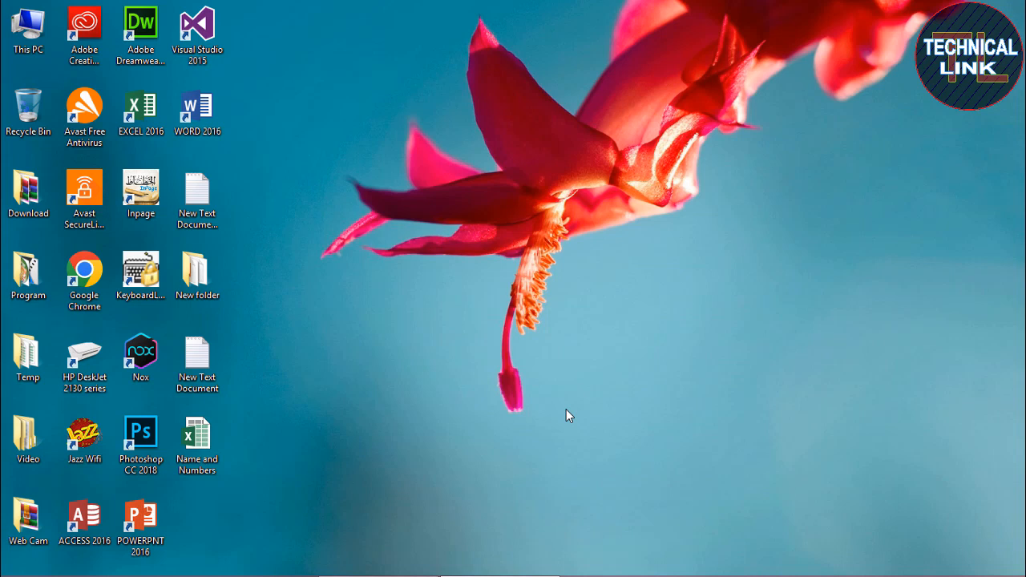
Step: Launch Excel 2016 from the desktop and create a blank workbook
click(197, 108)
ctrl+click(141, 108)
right_click(145, 117)
click(186, 128)
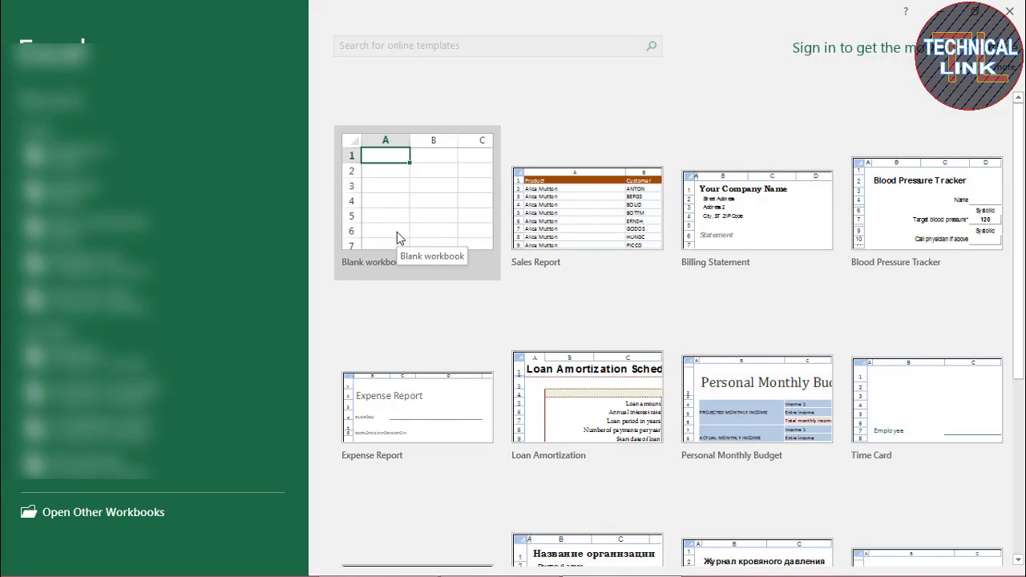
click(398, 197)
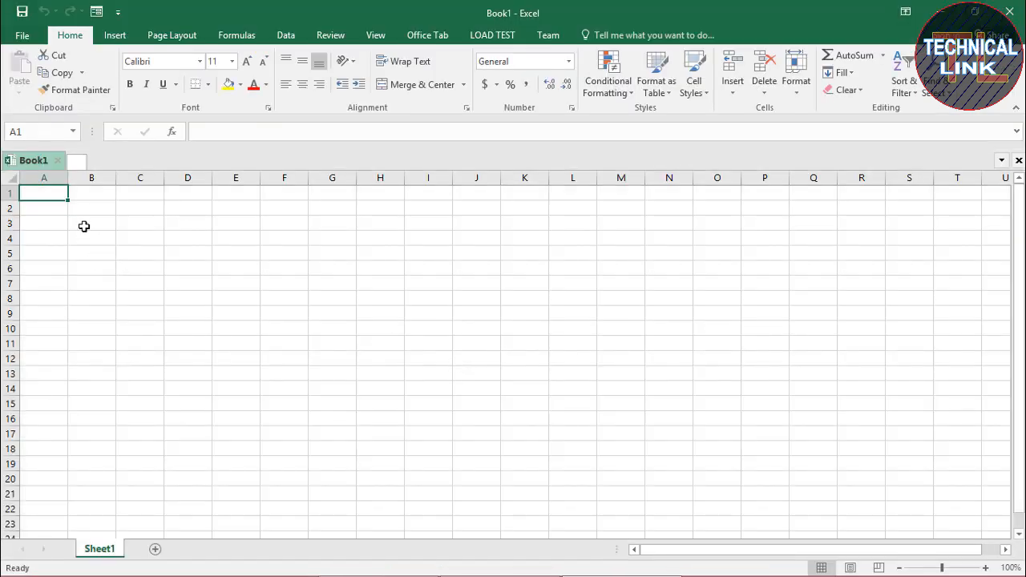
Step: Merge and center cells A1:N3 and set the merged cell's font size to 36
drag(50, 195, 670, 216)
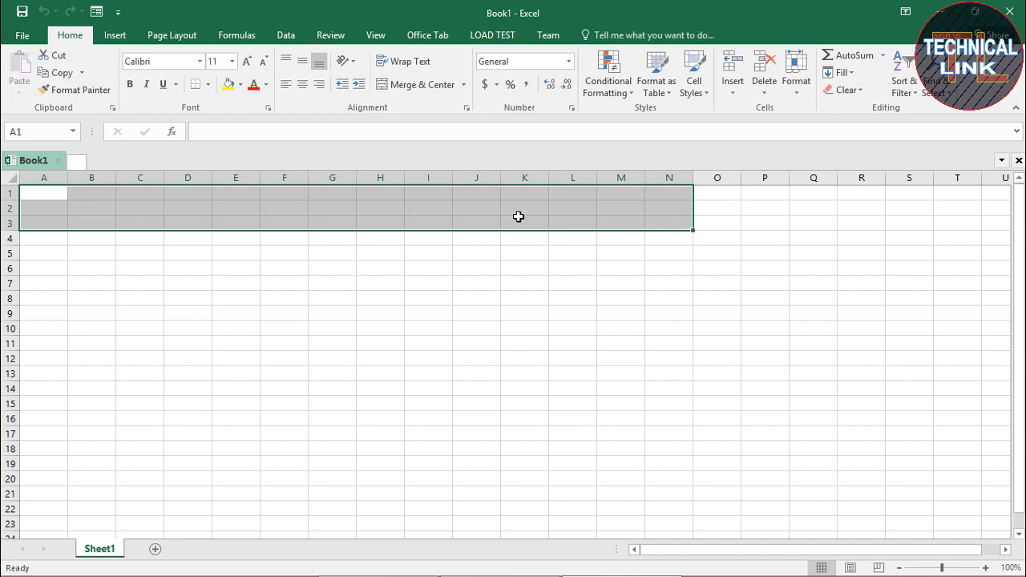
click(422, 89)
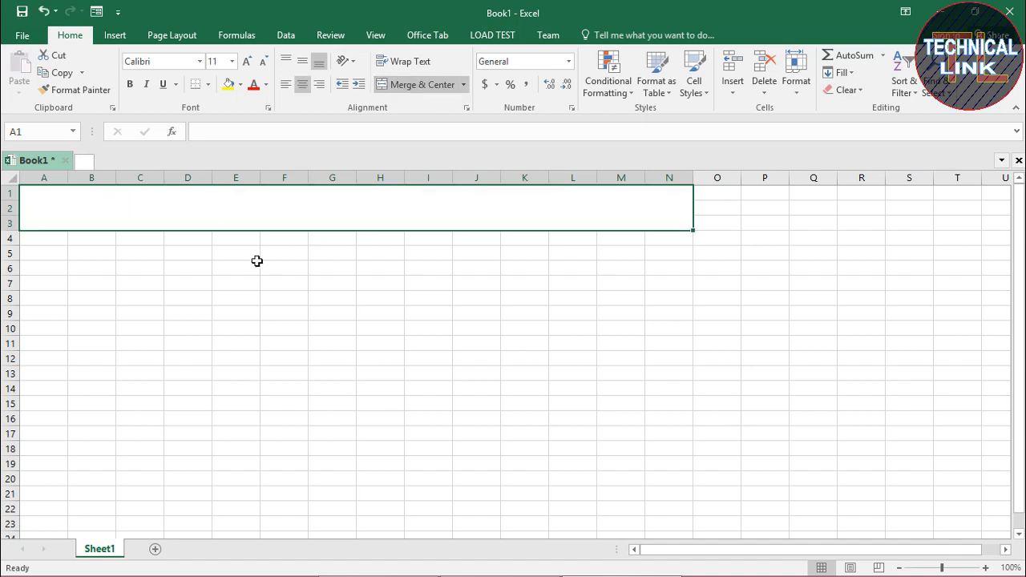
click(233, 63)
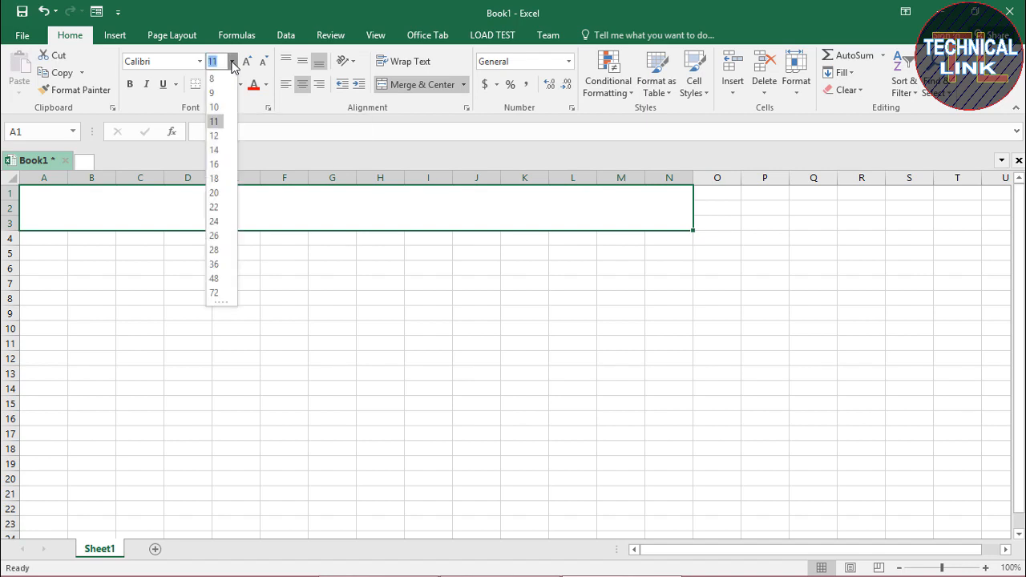
click(219, 264)
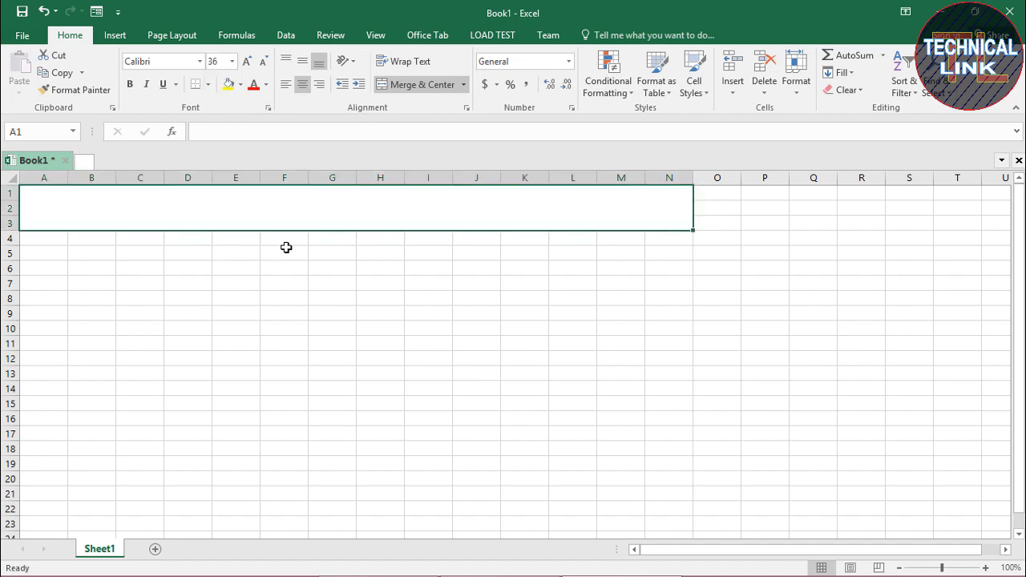
Step: Enter the title "Marks Sheet" in the merged cell A1 and make its text bold and red
text(M)
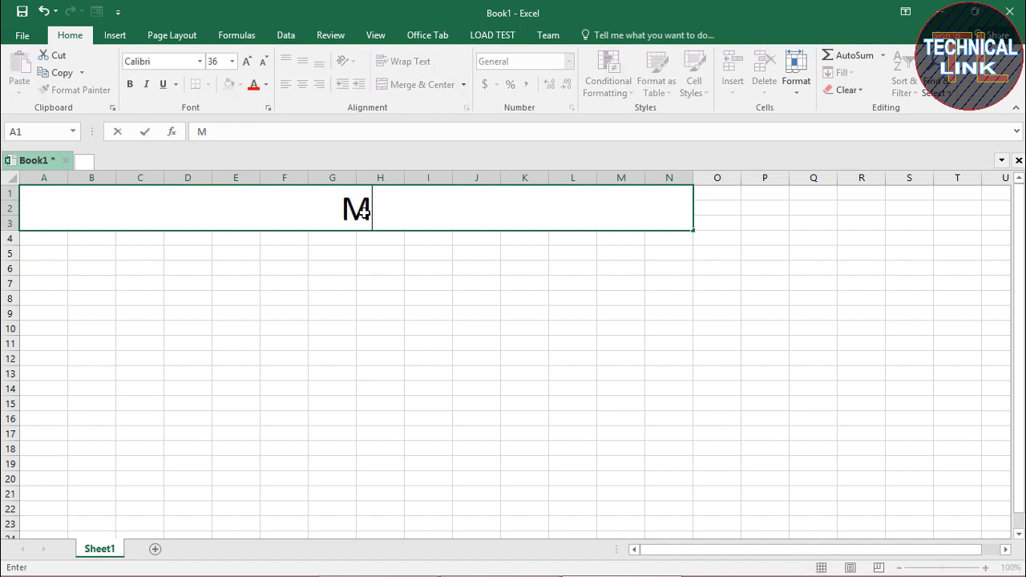
text(arks)
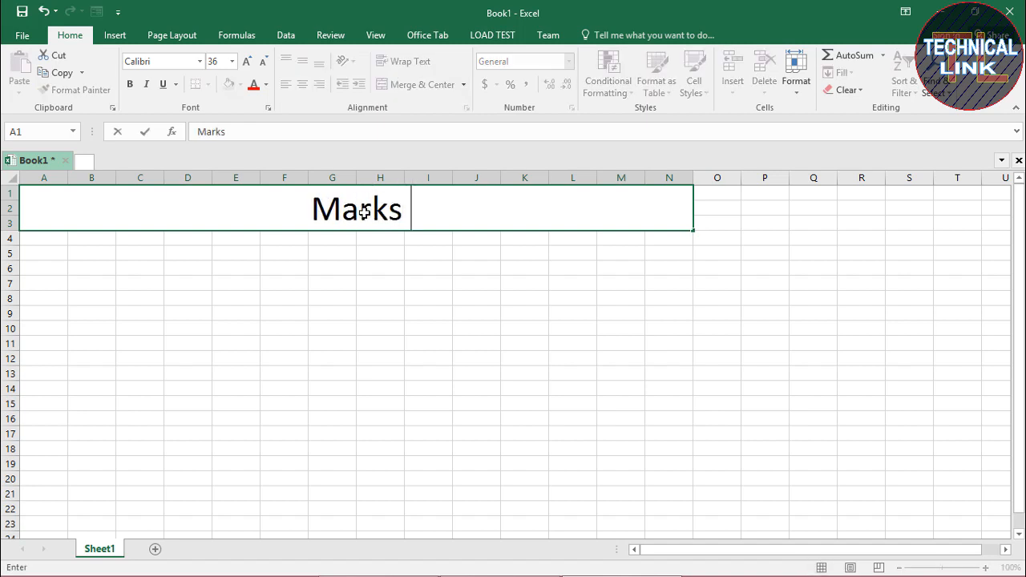
text( Sheet)
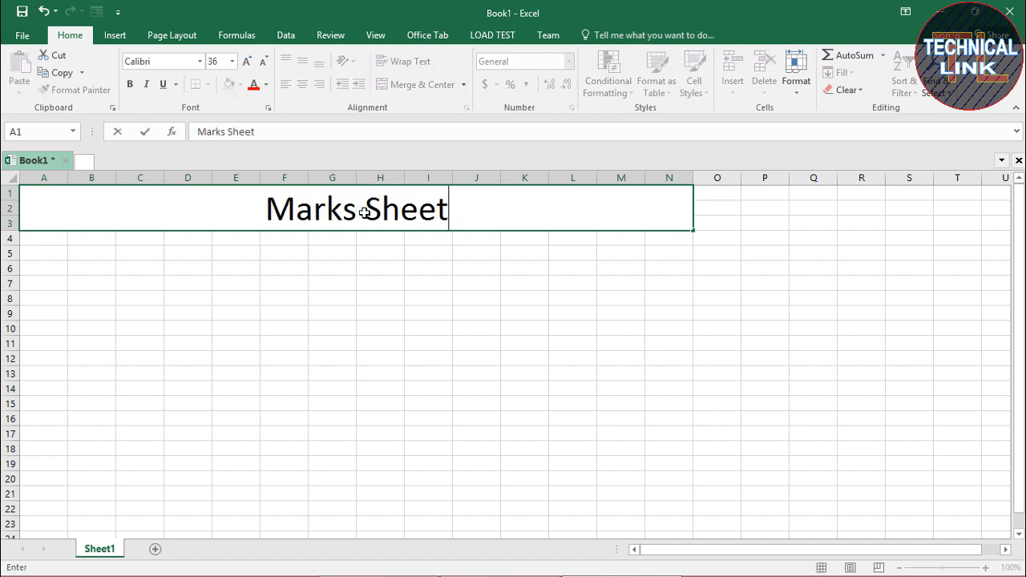
click(466, 213)
drag(466, 213, 32, 212)
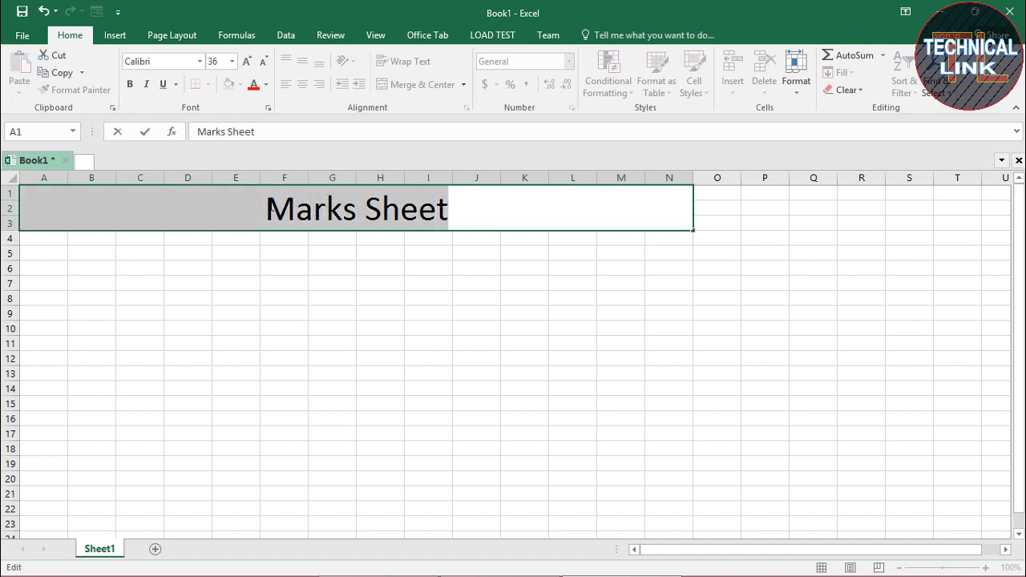
click(130, 84)
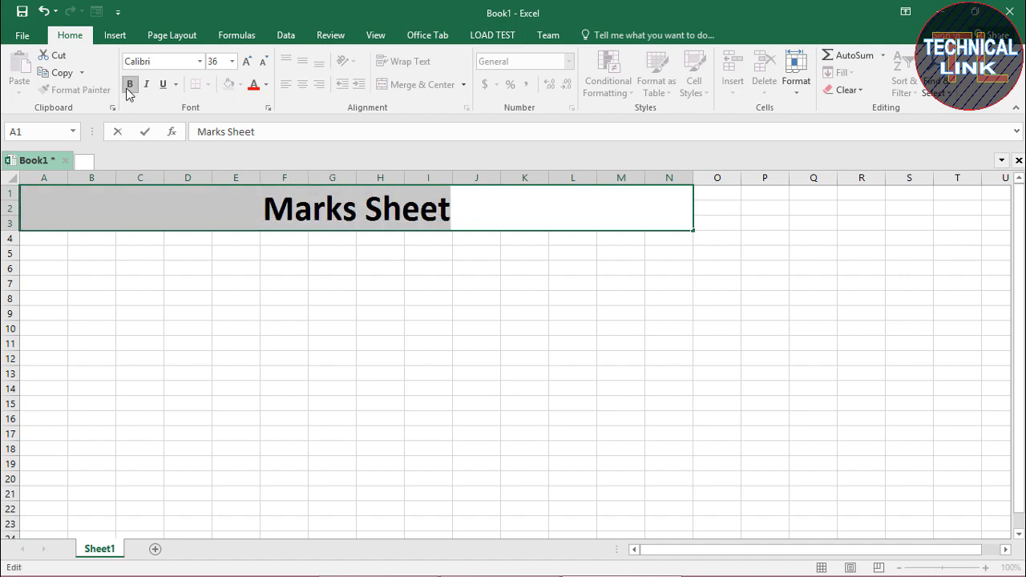
click(266, 84)
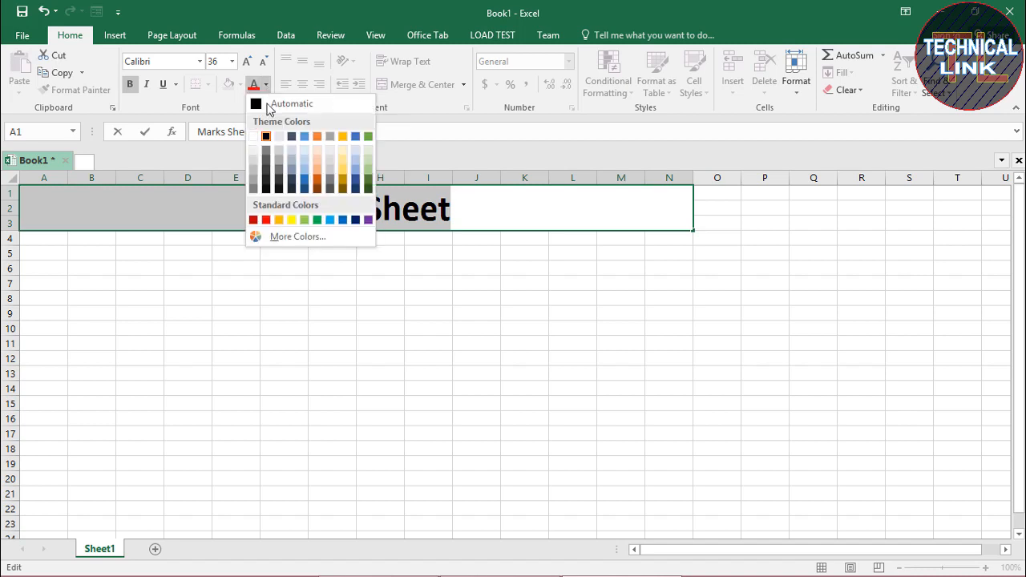
click(266, 220)
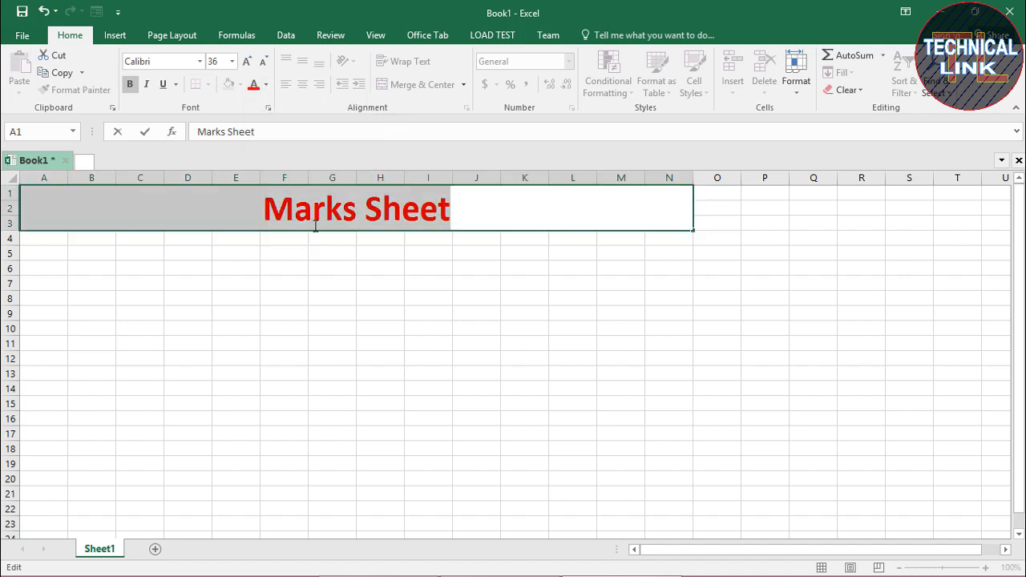
Step: Set the font size of cells A4:N16 to 16
click(38, 238)
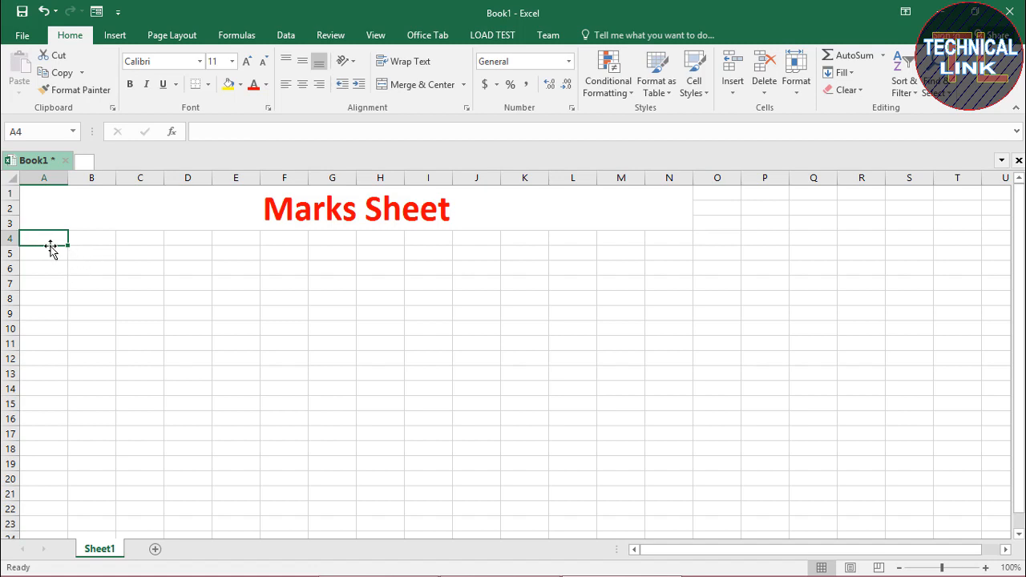
mouse_move(50, 242)
mouse_down()
mouse_move(88, 416)
mouse_move(300, 438)
mouse_move(561, 433)
mouse_move(670, 415)
mouse_up()
click(231, 61)
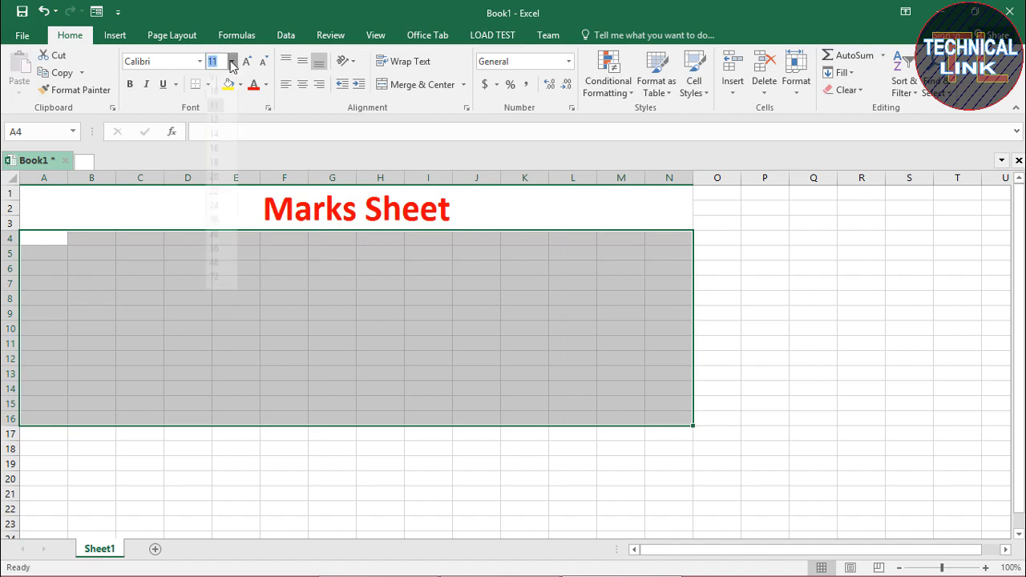
click(219, 169)
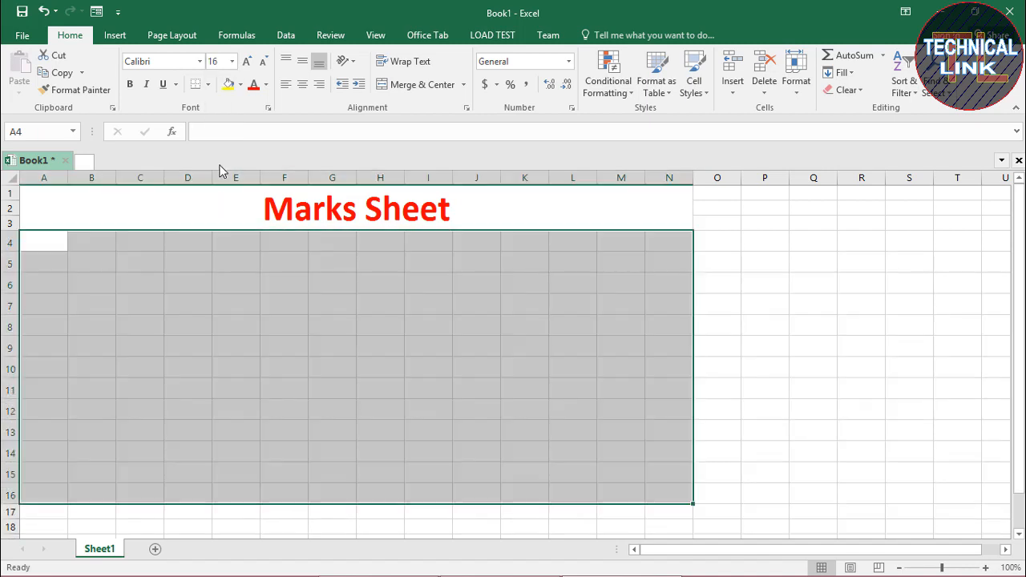
Step: Enter the column headings "S. #" in A4 and "Roll #" in B4
click(50, 249)
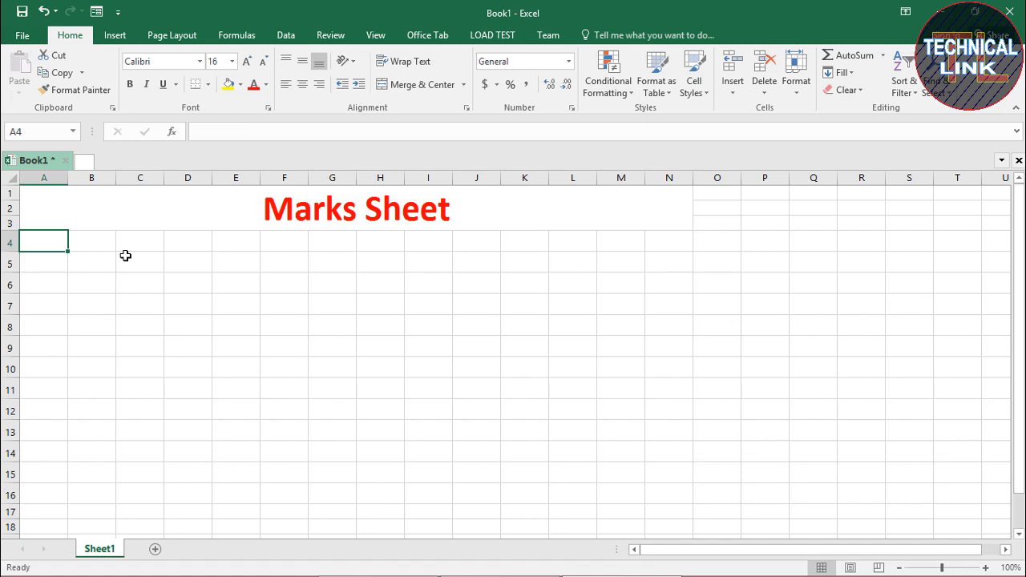
text(S. )
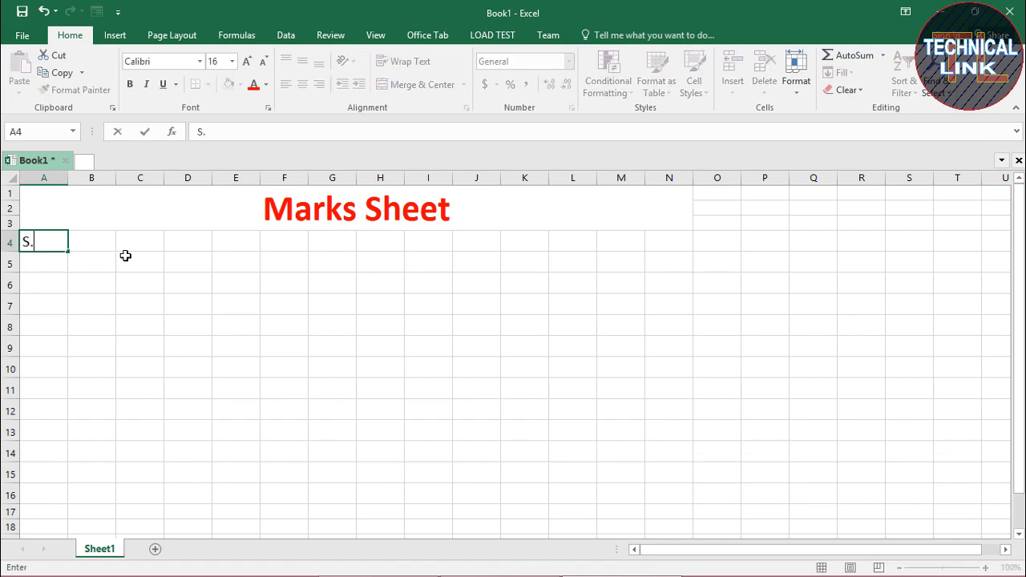
text(#)
key(Tab)
text(R)
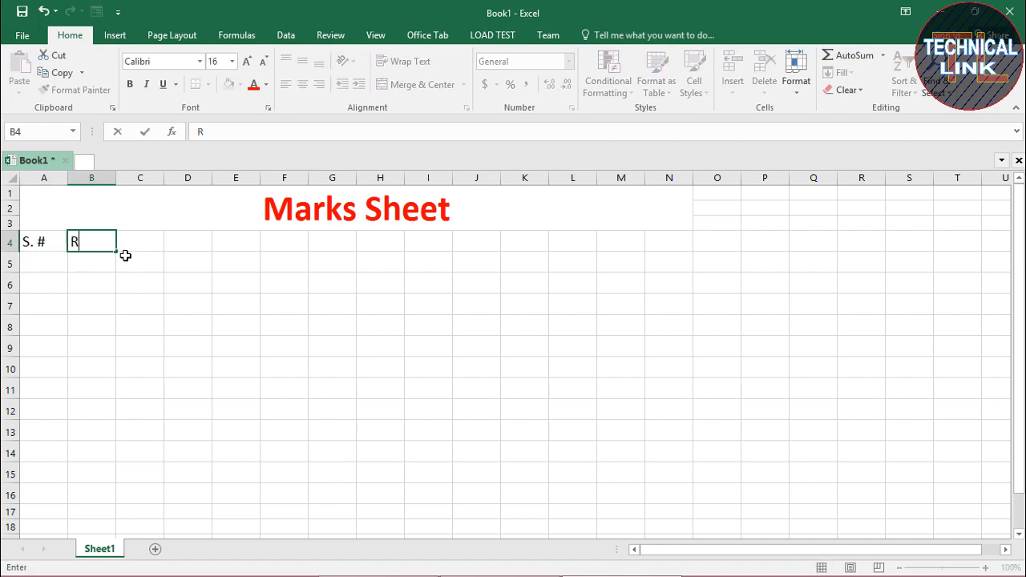
text(oo)
key(BackSpace)
text(ll #)
key(Tab)
Step: Enter the heading "Student Name" in C4 and widen column C to fit it
text(S)
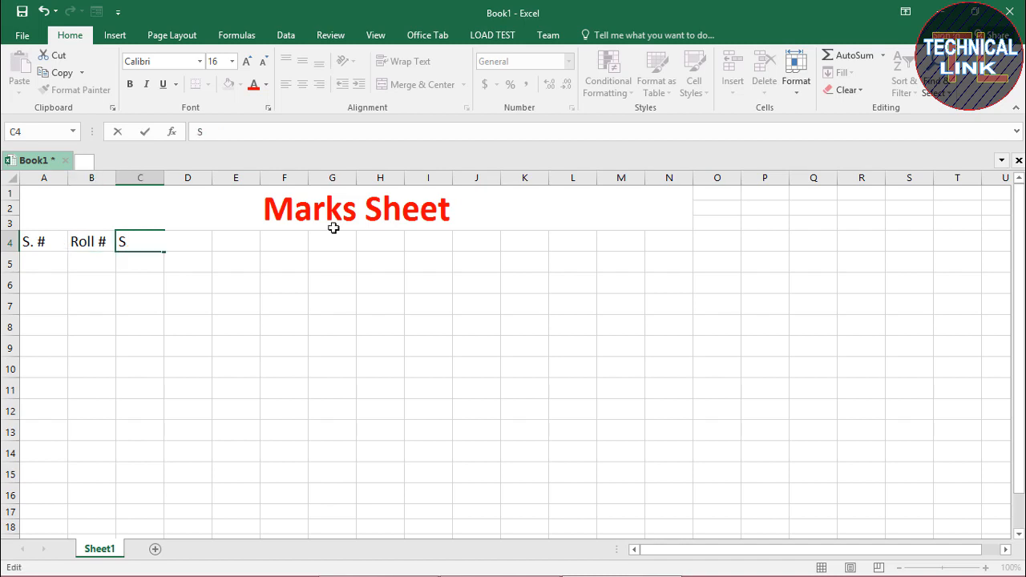
text(tudent Name)
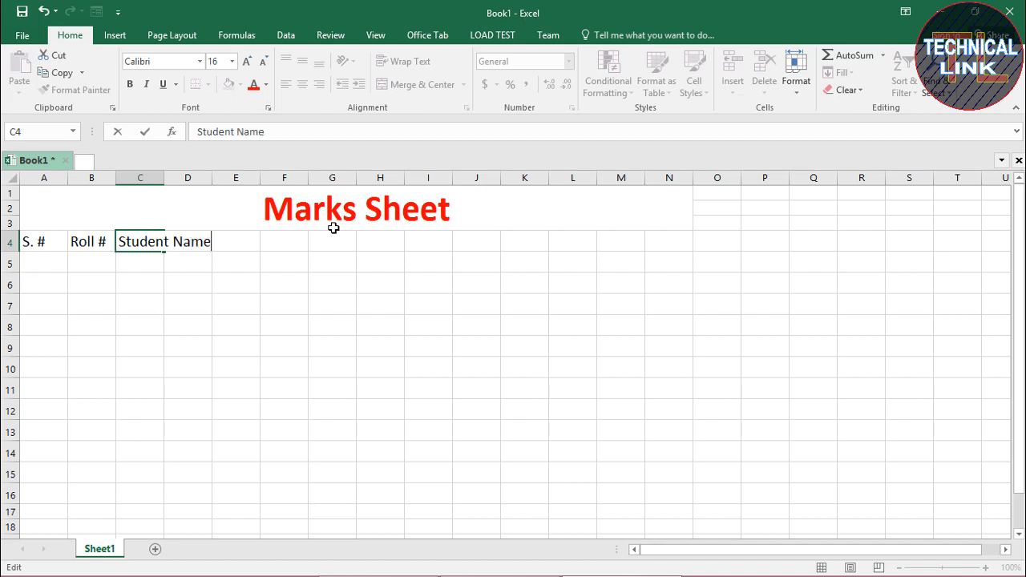
key(Tab)
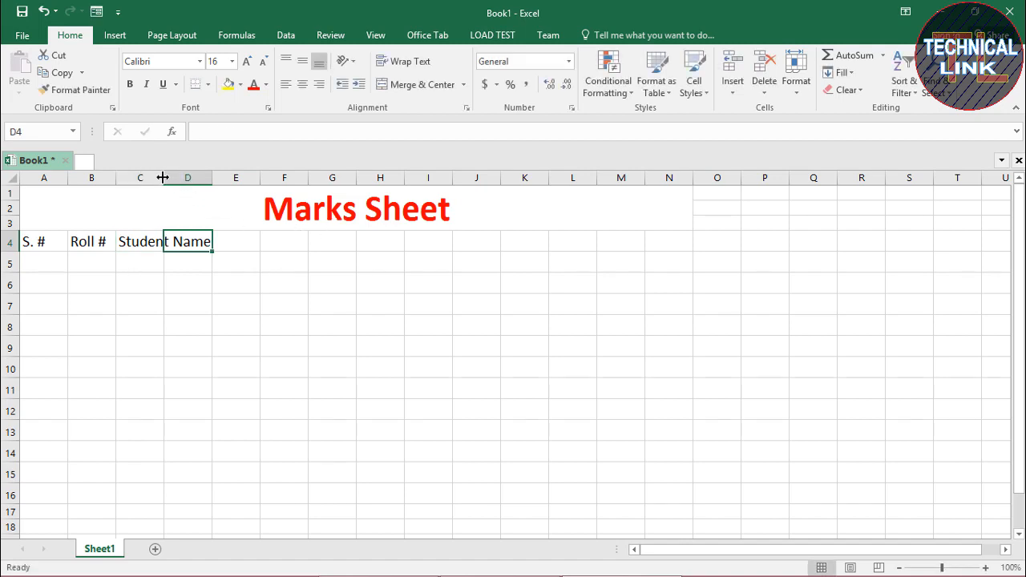
drag(166, 177, 218, 176)
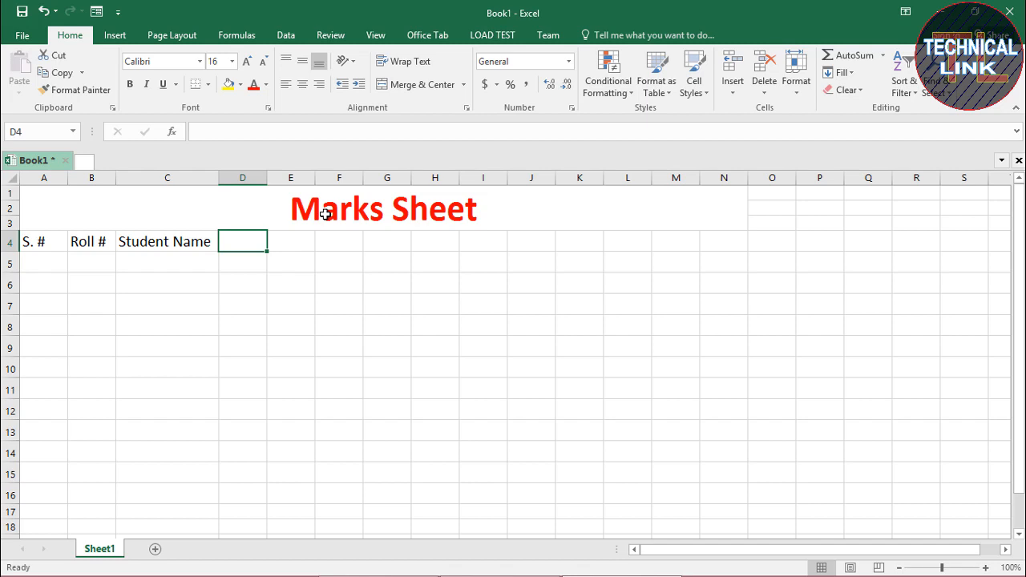
Step: Enter the headings "Math" in D4 and "Biology" in E4, widening column E to fit its heading
text(Math)
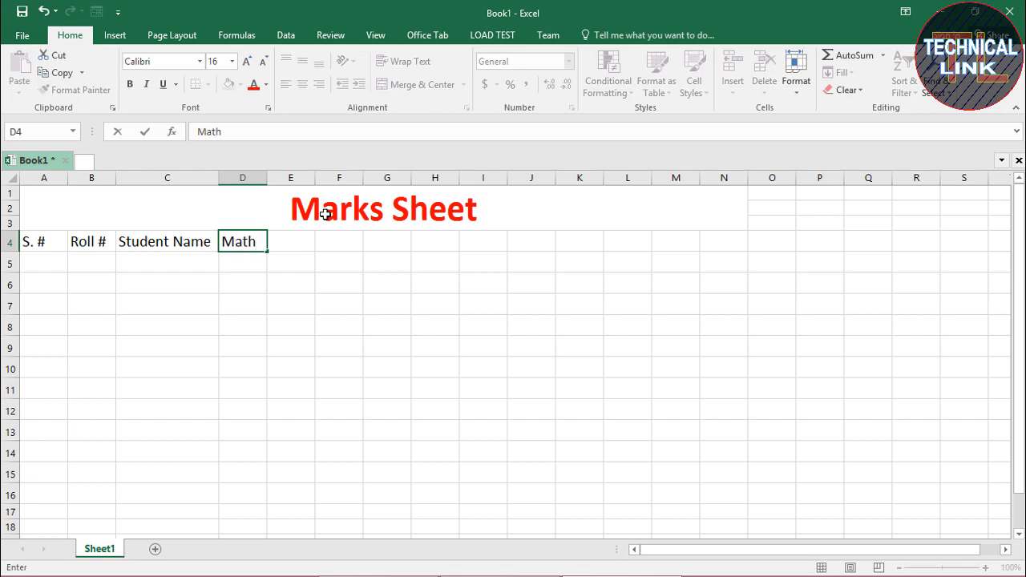
key(Tab)
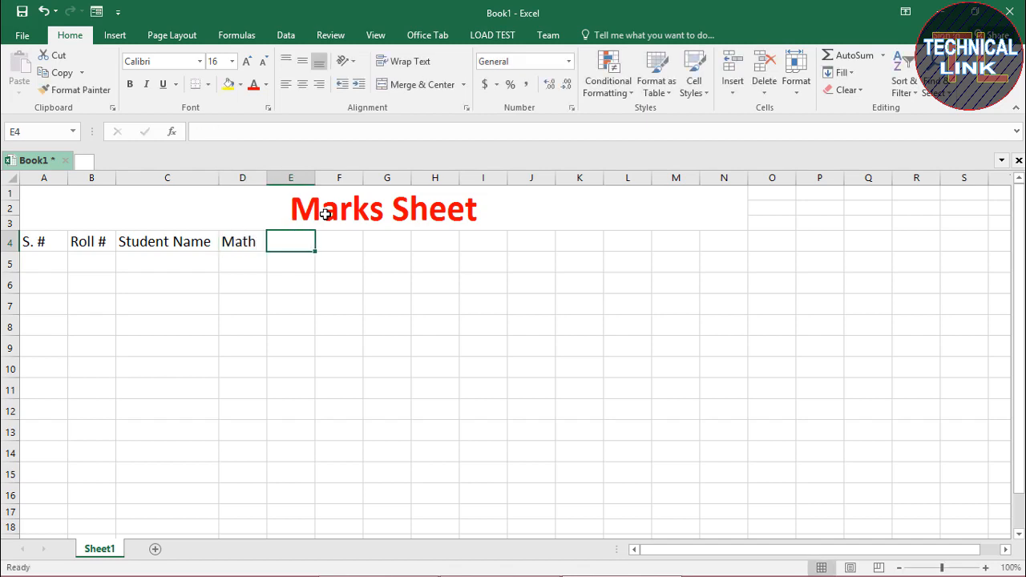
text(Biology)
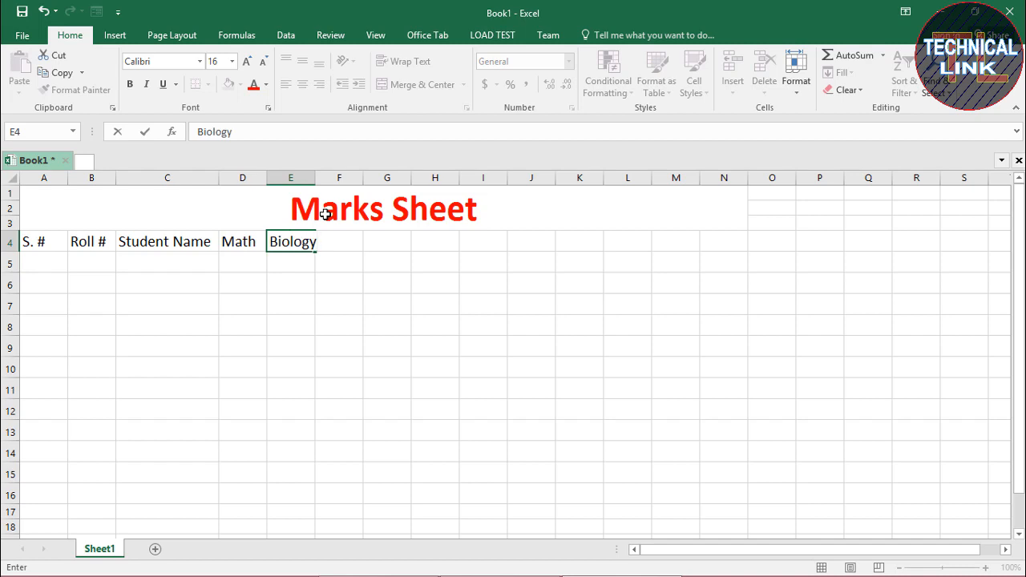
key(Tab)
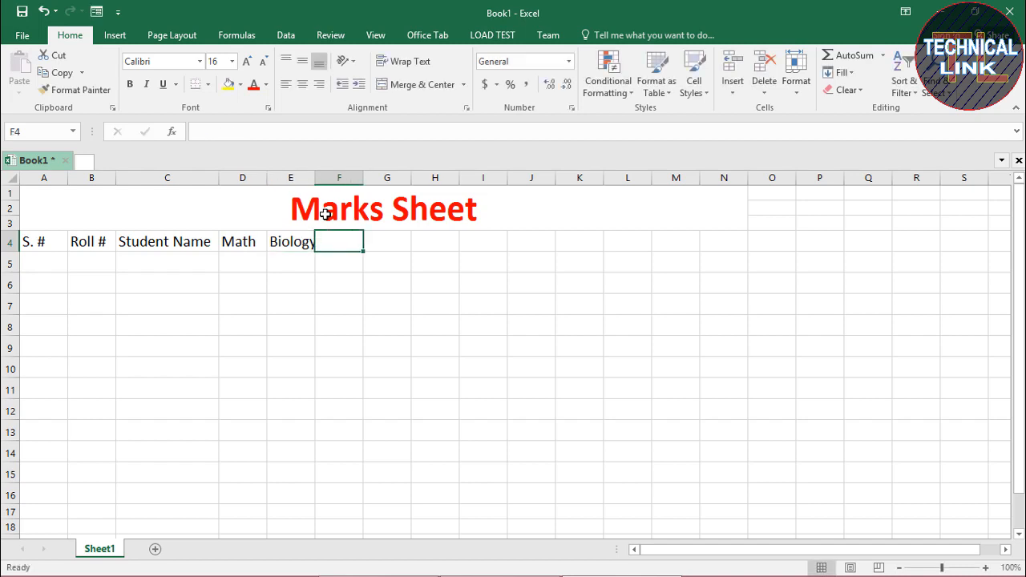
drag(316, 178, 326, 177)
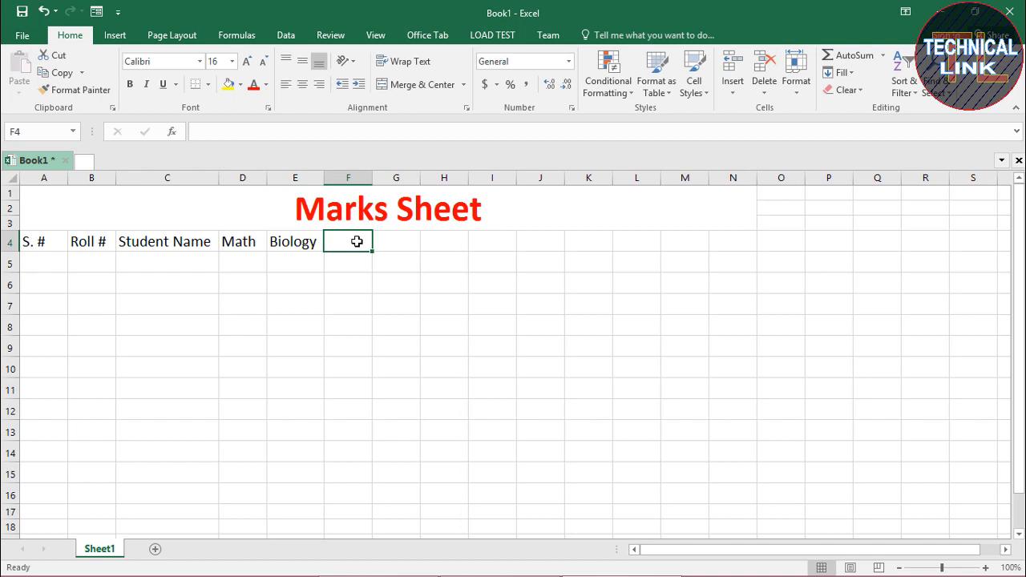
Step: Enter the heading "Chemistry" in F4 and widen column F to fit it
text(Che)
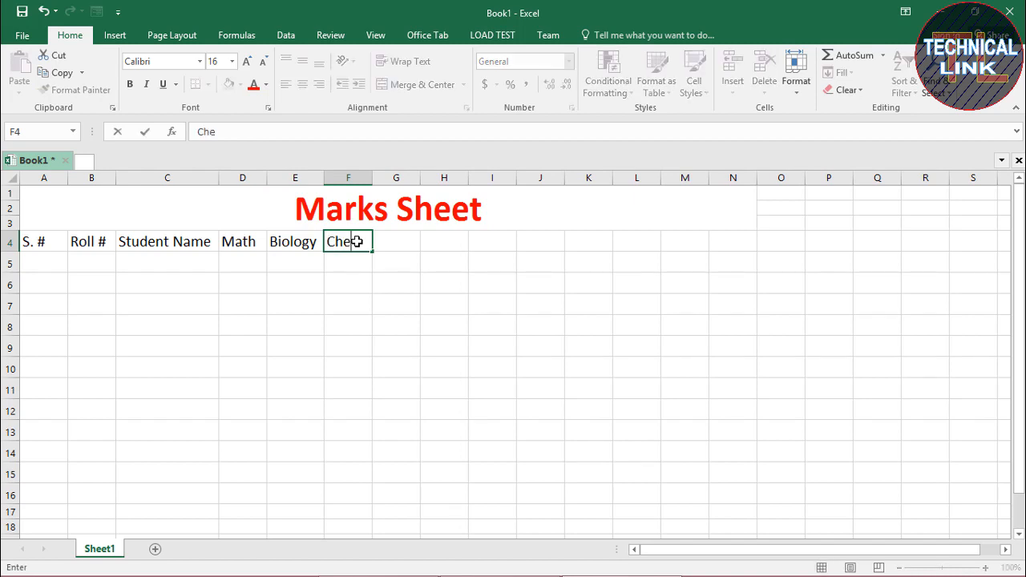
text(mistry)
key(Tab)
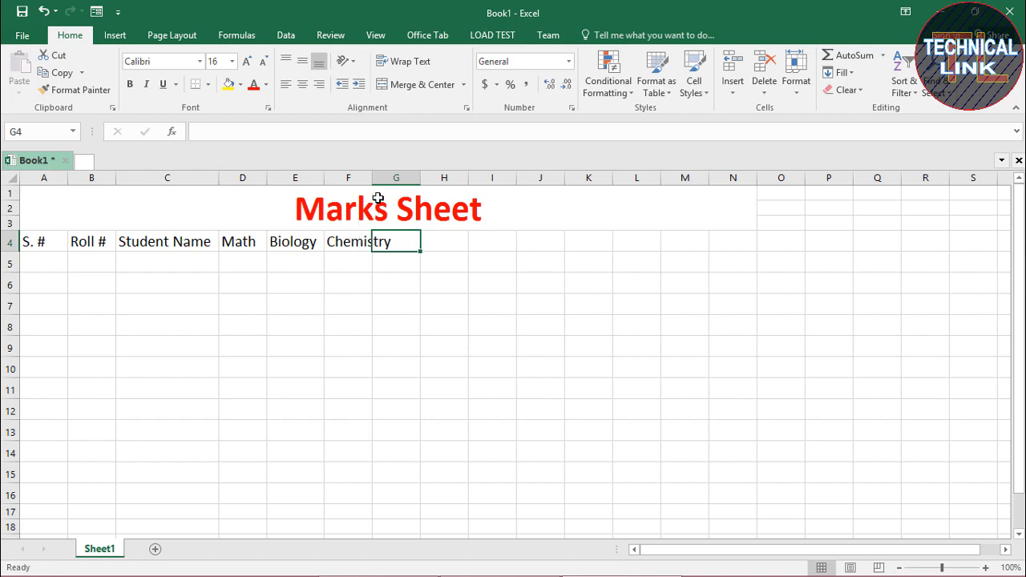
drag(372, 177, 401, 177)
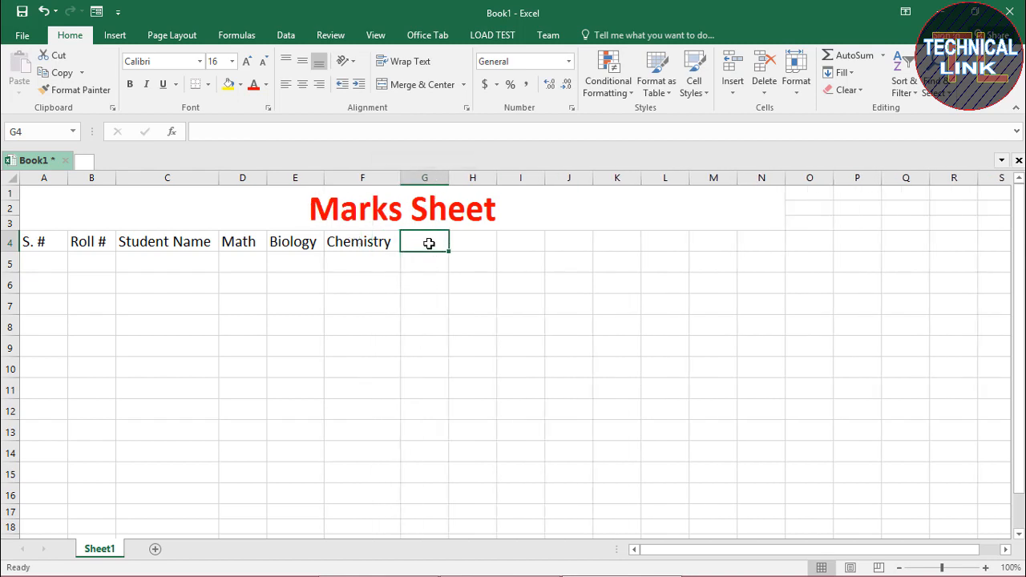
Step: Enter the headings "Physics" in G4 and "Urdu" in H4, widening column G to fit its heading
text(Ph)
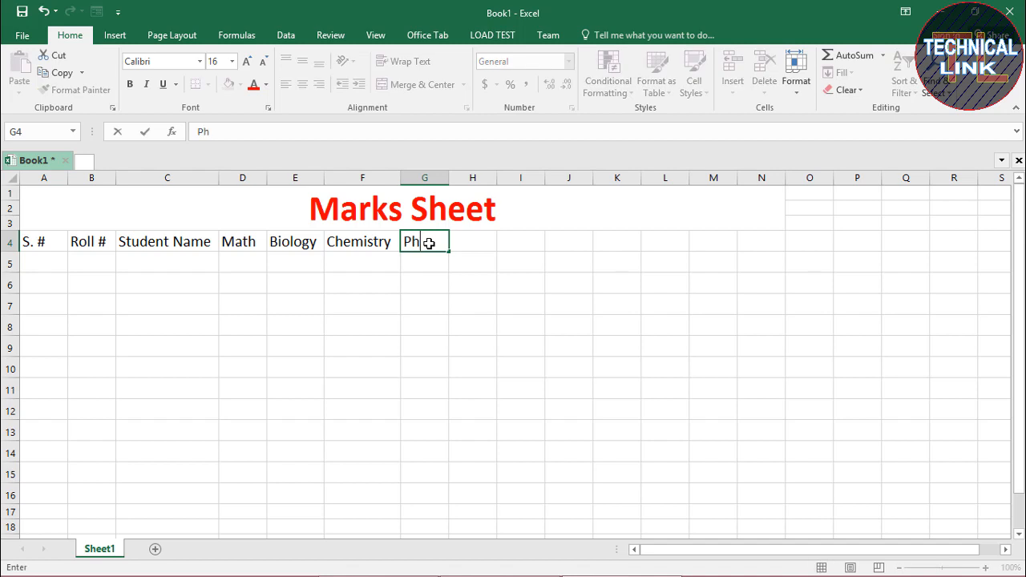
text(ysics)
key(Tab)
text(U)
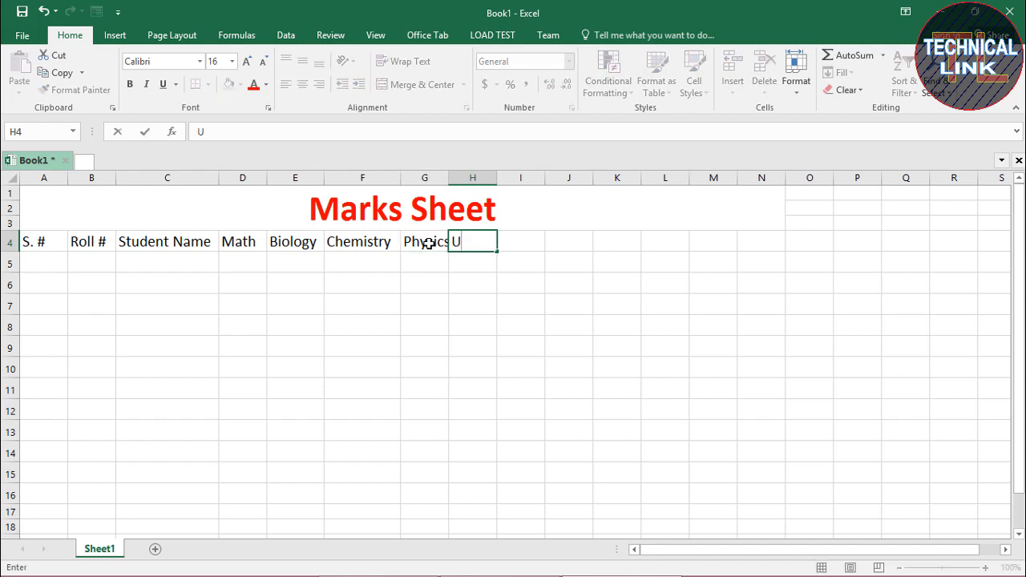
text(rdu)
key(BackSpace)
text(rdu)
key(Tab)
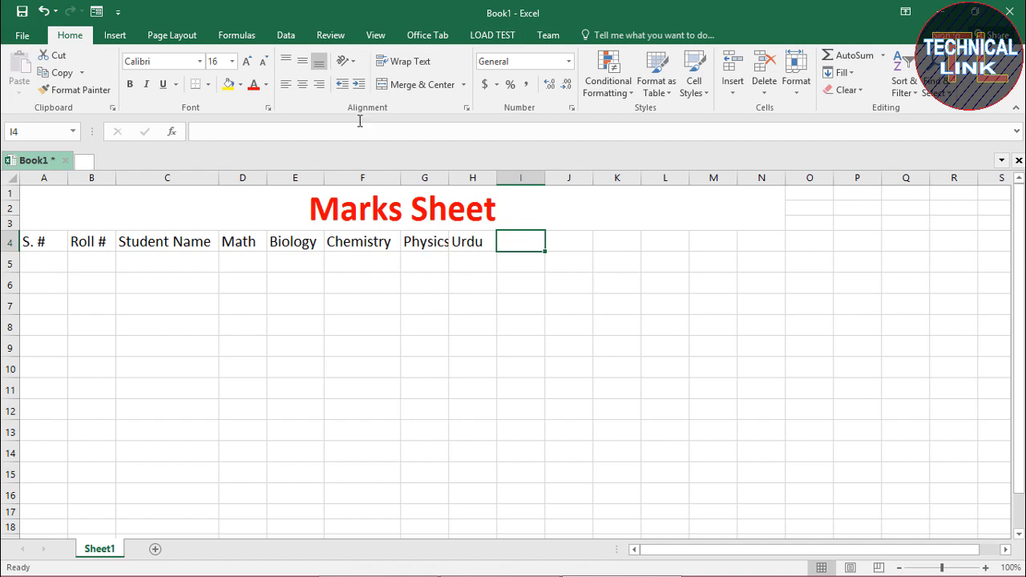
drag(451, 178, 458, 178)
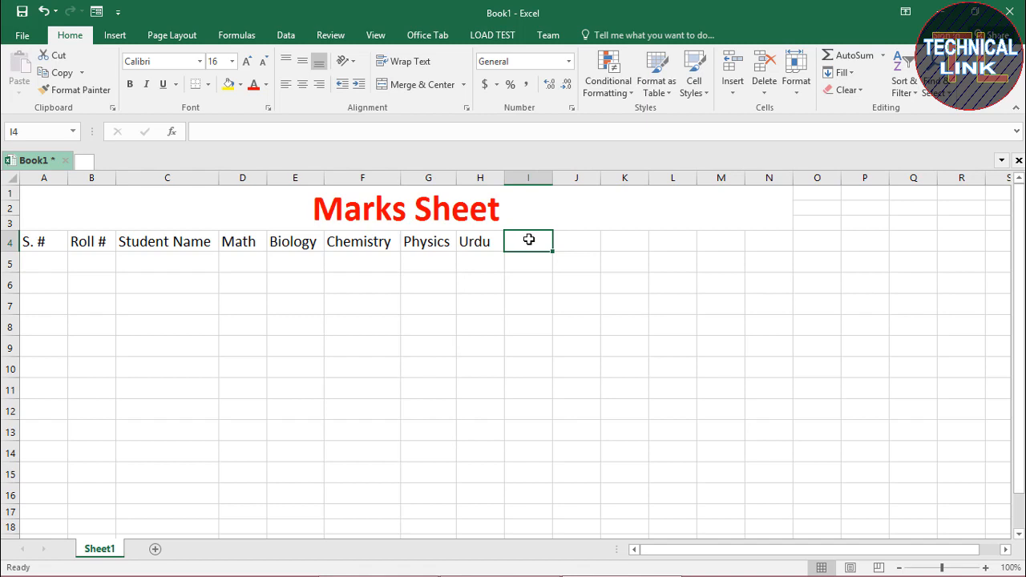
Step: Enter the heading "Islamiat" in I4 and widen column I to fit it
text(Is)
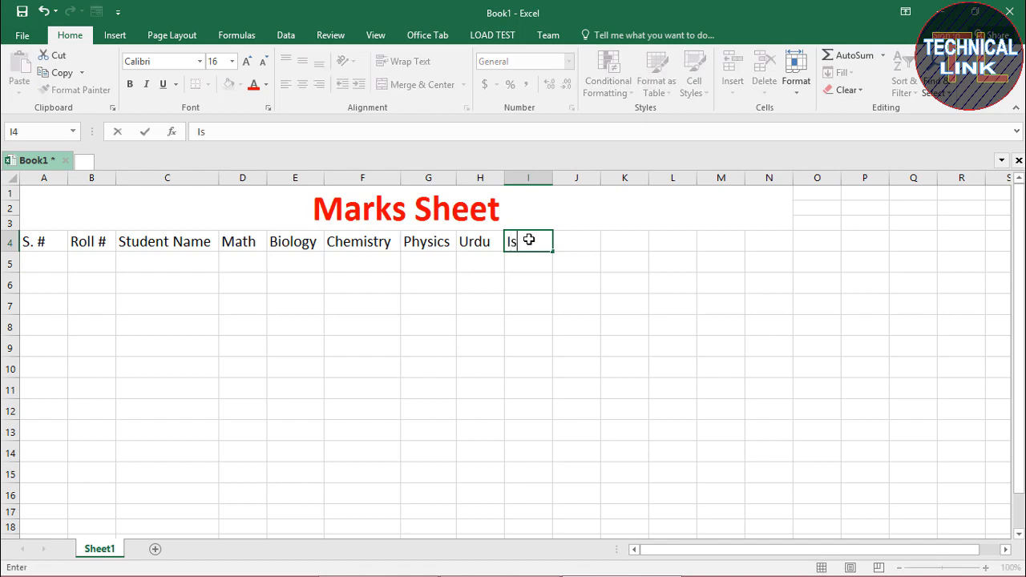
text(lamiat)
key(Tab)
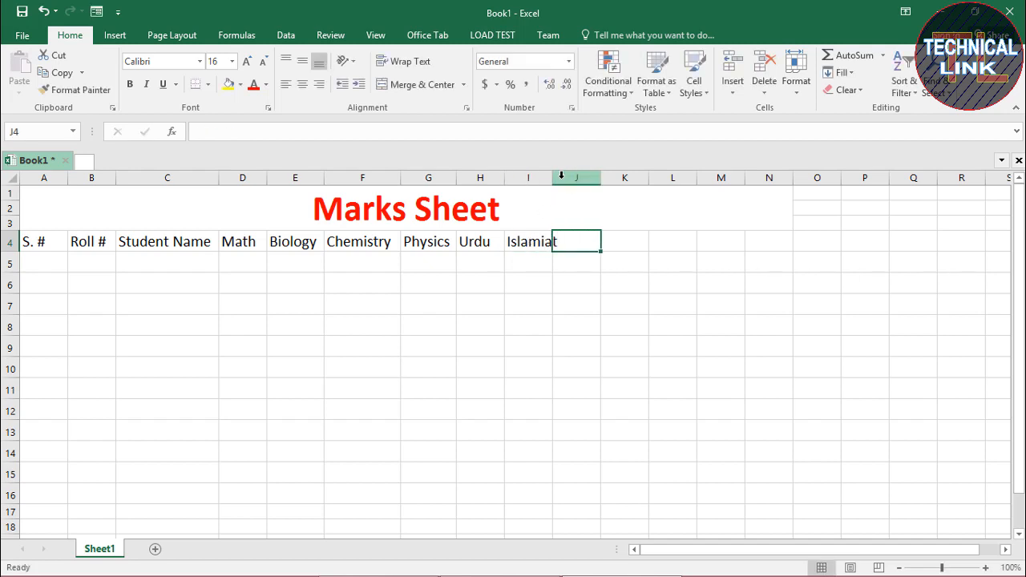
drag(553, 177, 566, 178)
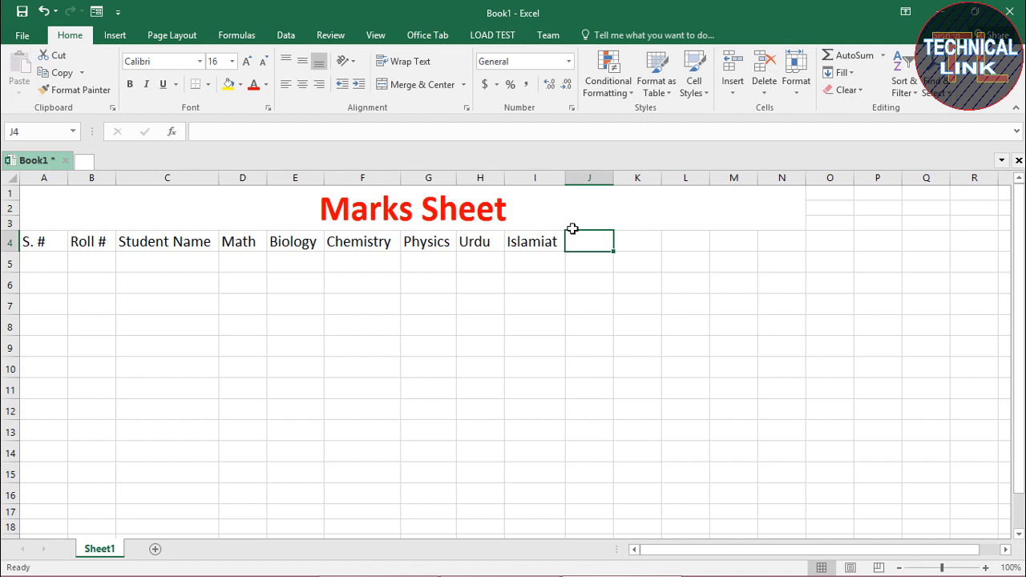
Step: Enter the heading "Computer" in J4 and widen column J to fit it
text(C)
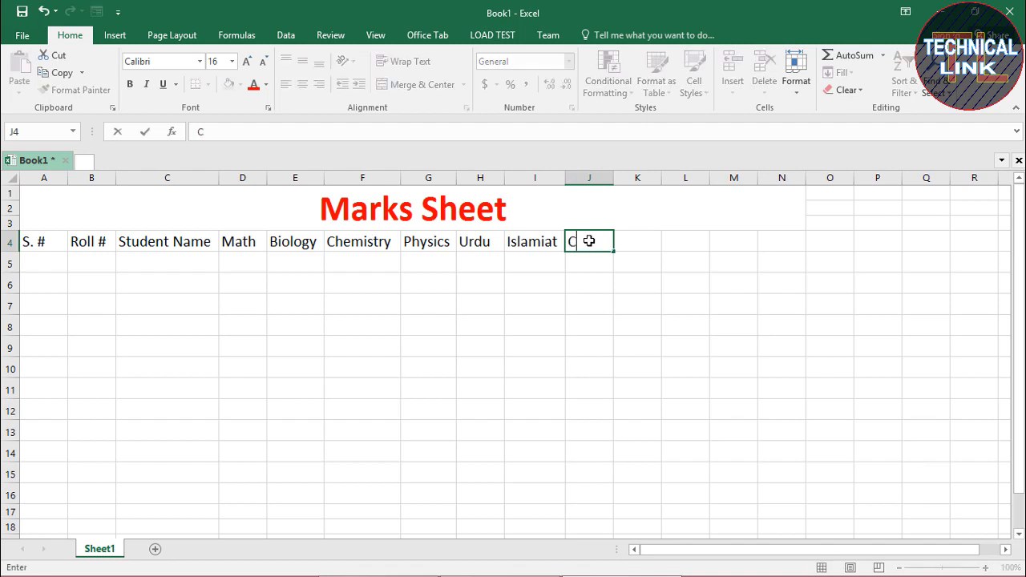
text(omputer)
key(Tab)
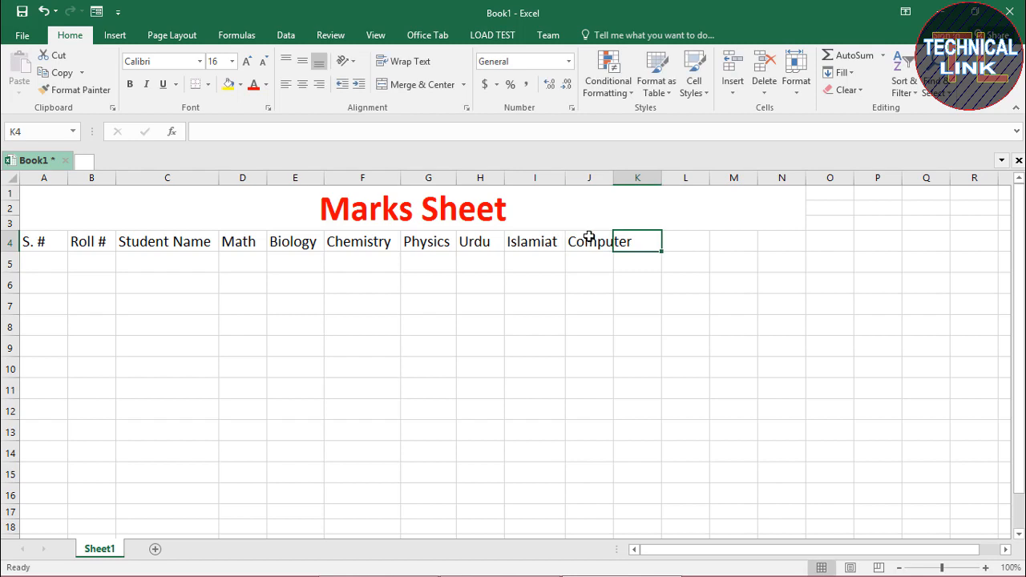
drag(616, 178, 639, 177)
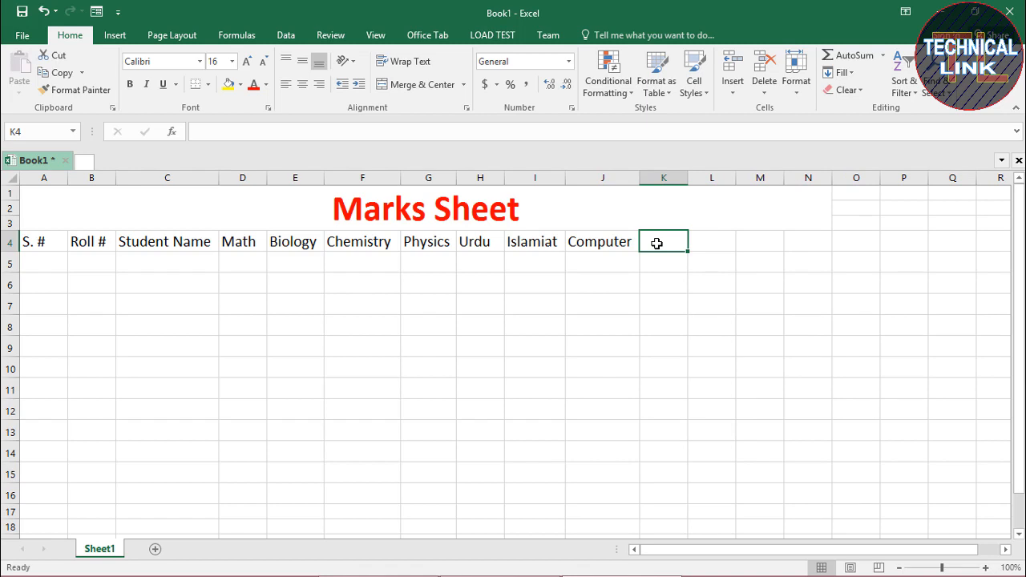
Step: Enter the heading "Obtain Marks" in K4
text(O)
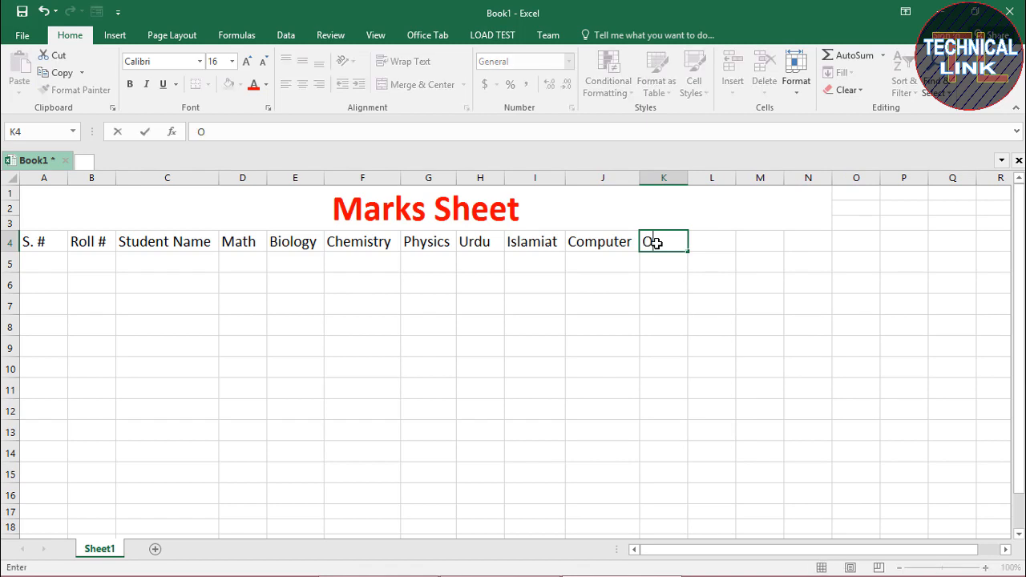
text(btain Mark)
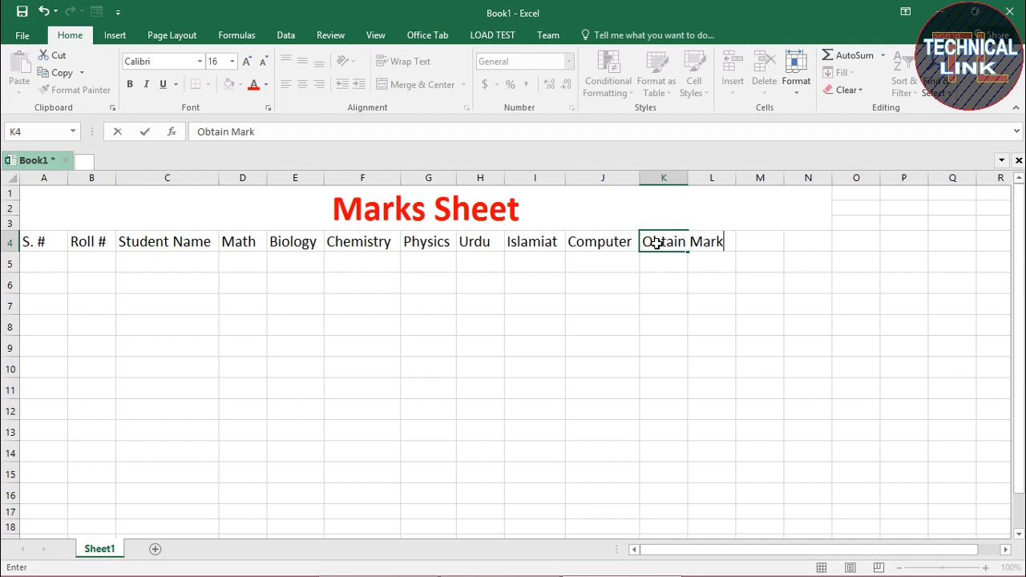
text(s)
click(748, 244)
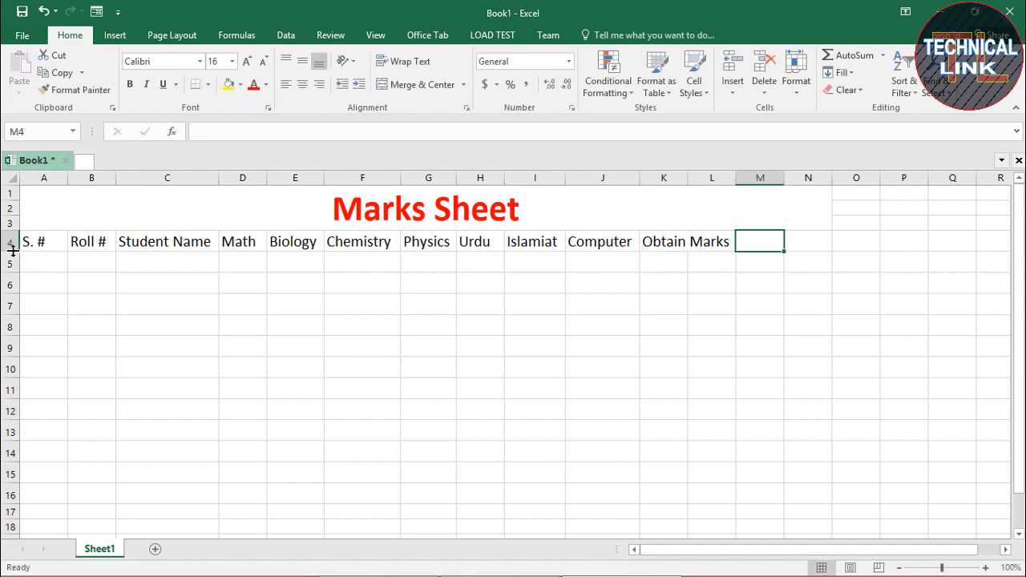
Step: Make row 4 taller and wrap the text of K4, widening column K so its heading fits on two lines
drag(13, 251, 13, 276)
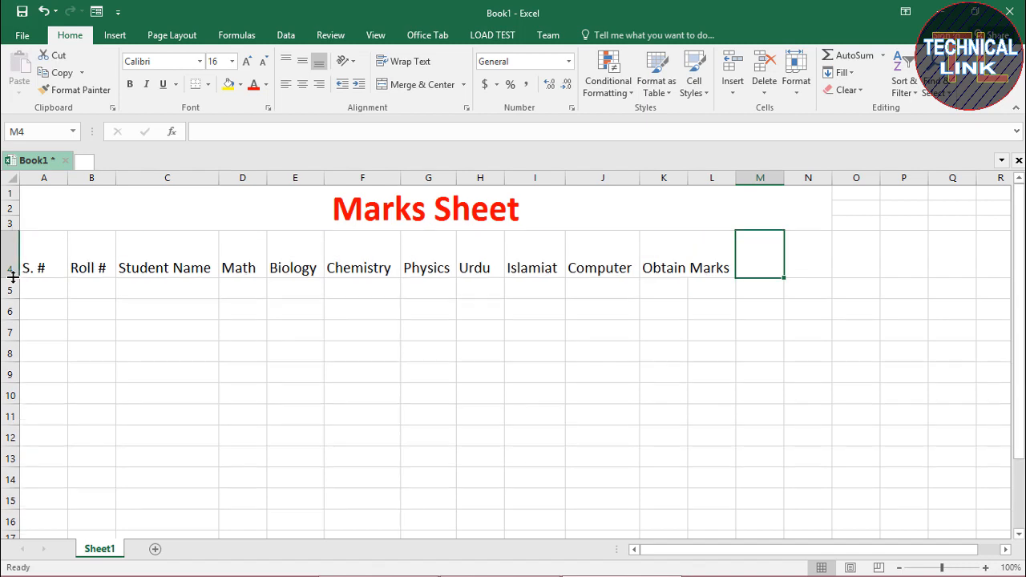
click(684, 262)
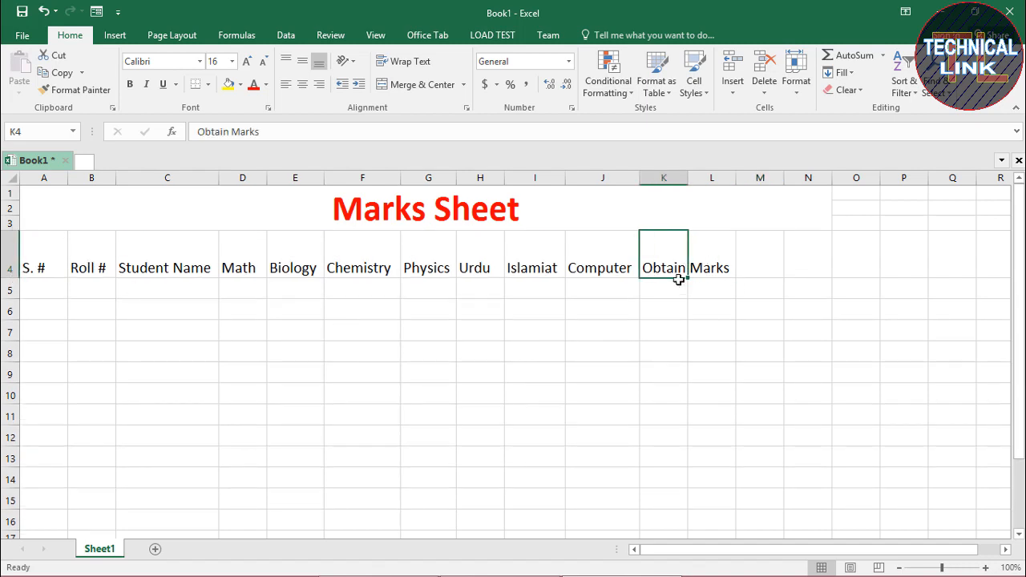
click(415, 64)
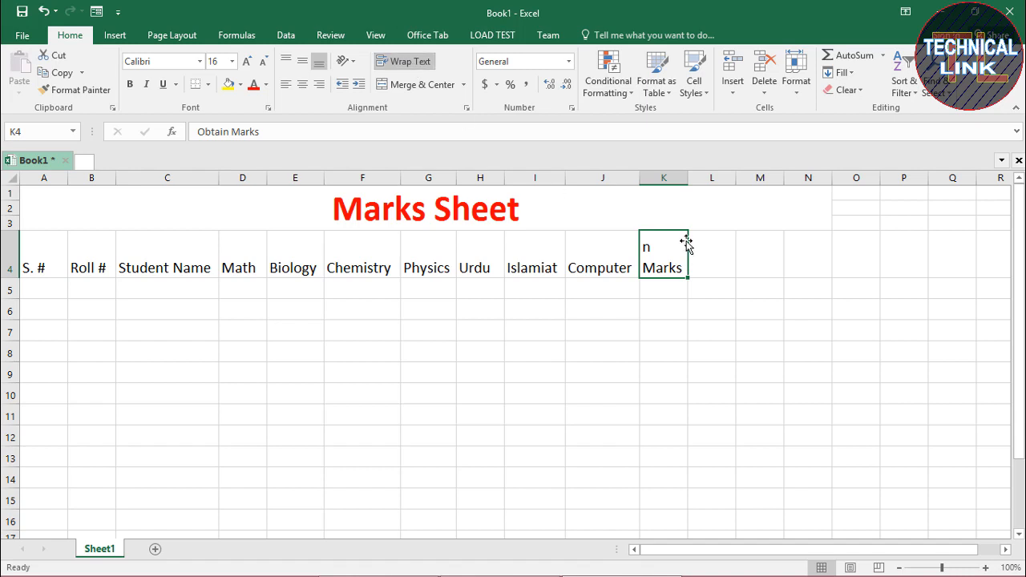
drag(687, 176, 699, 176)
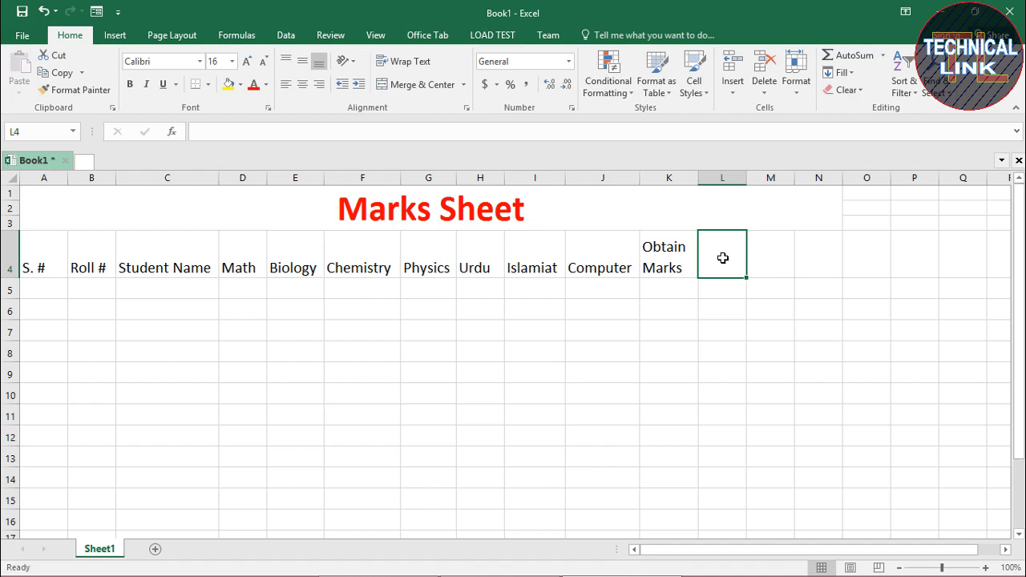
Step: Enter the heading "Total Marks" in L4
text(Total)
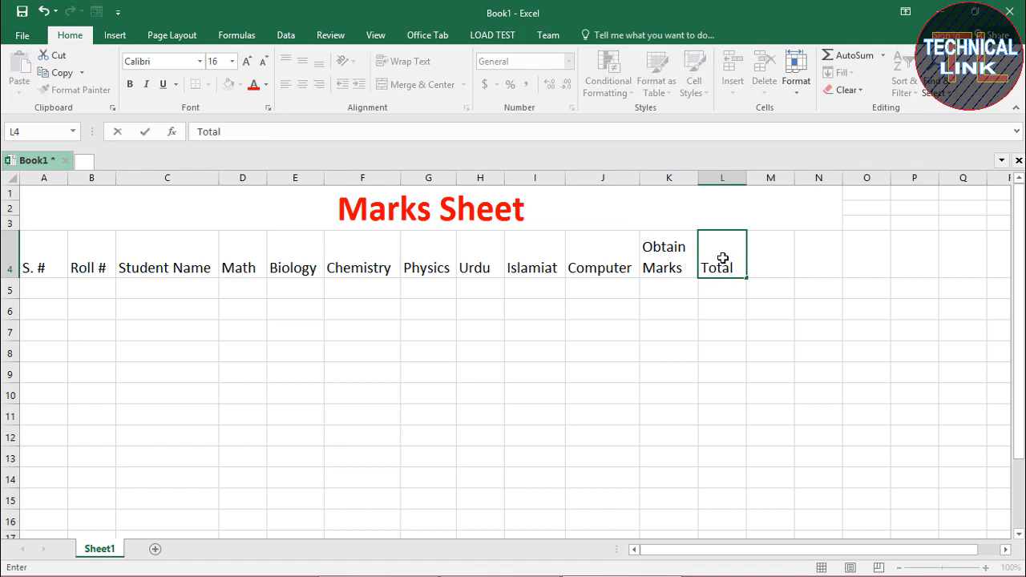
text( Makrs)
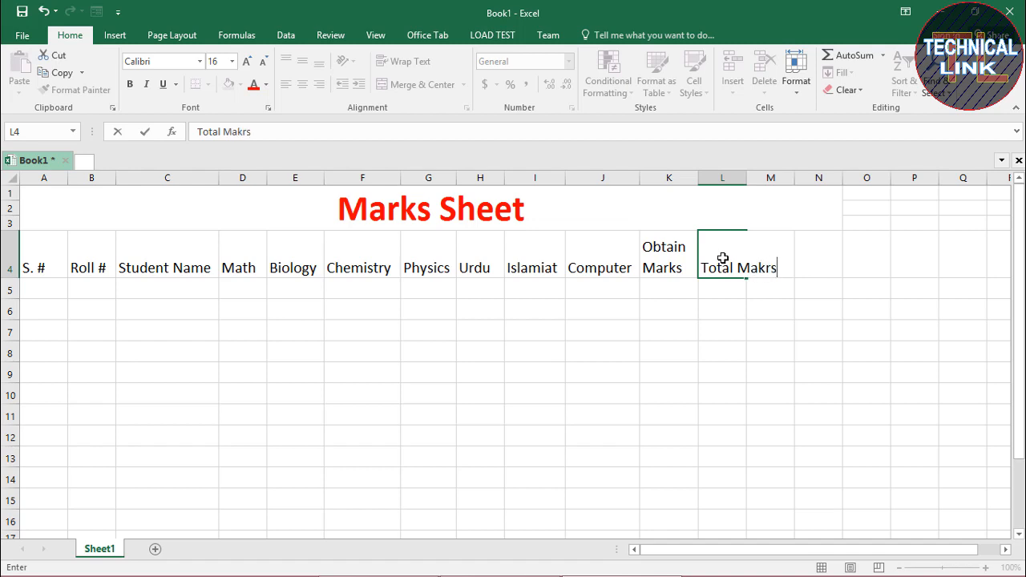
key(BackSpace)
key(BackSpace)
key(BackSpace)
text(rk)
key(Tab)
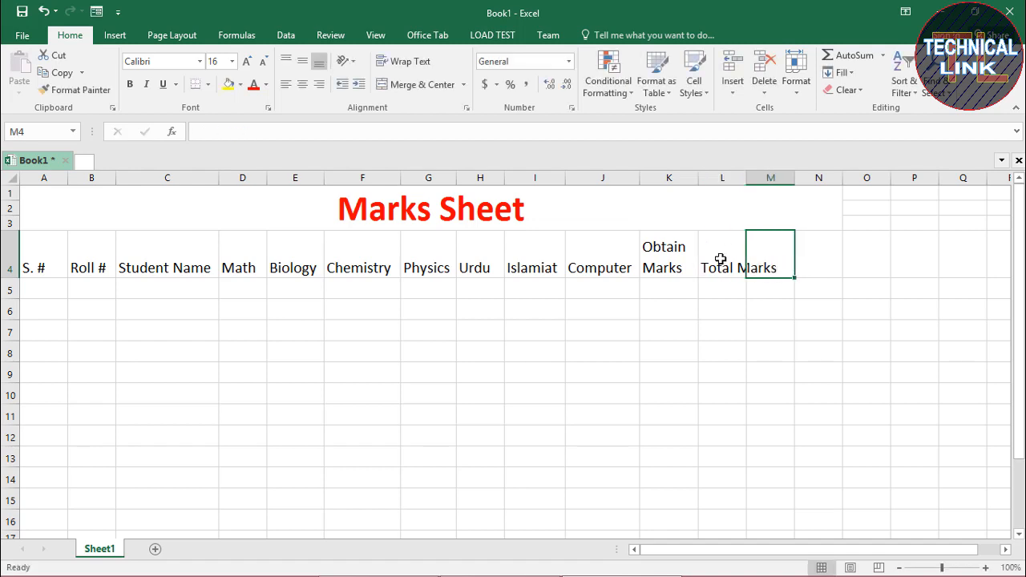
Step: Top-align the heading in L4 and wrap its text within the cell
click(721, 258)
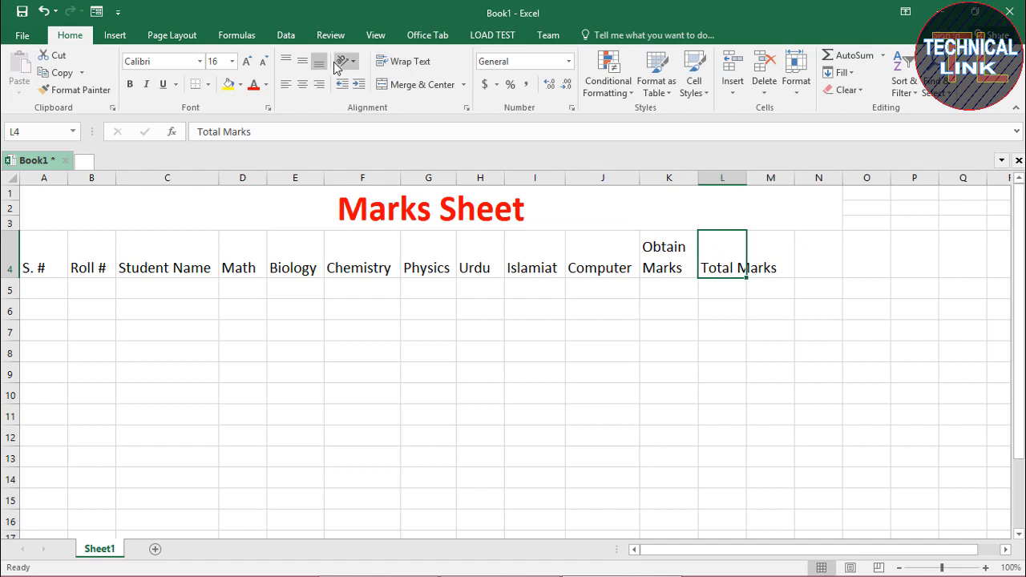
click(287, 61)
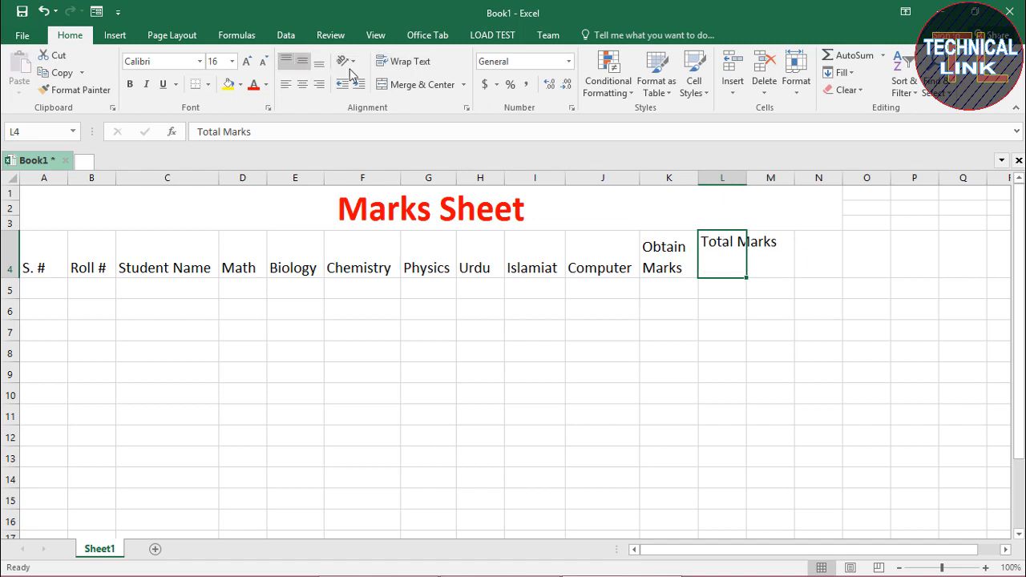
click(395, 66)
Step: Enter the heading "Percentage" in M4 and widen column M
click(758, 251)
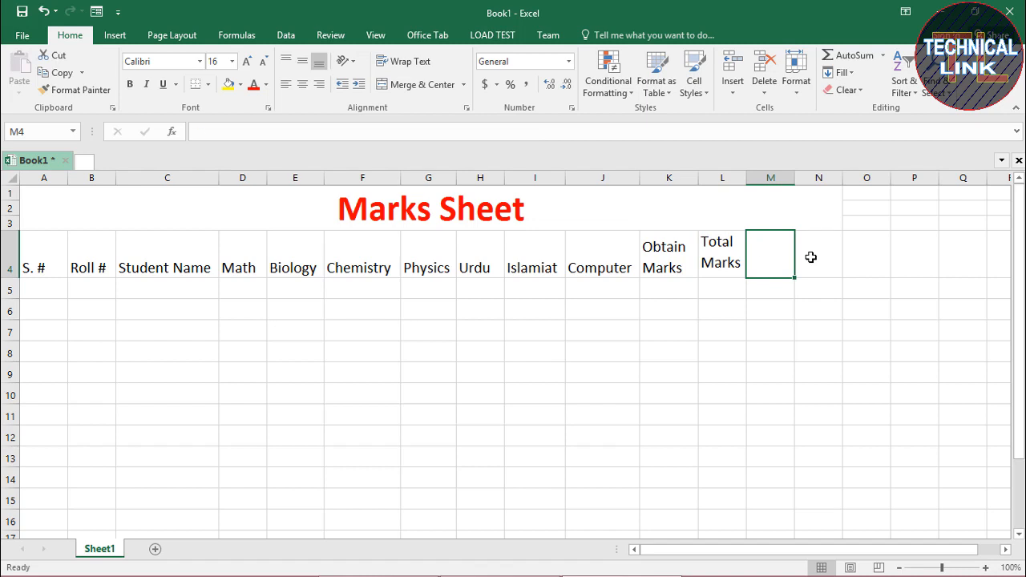
text(Per)
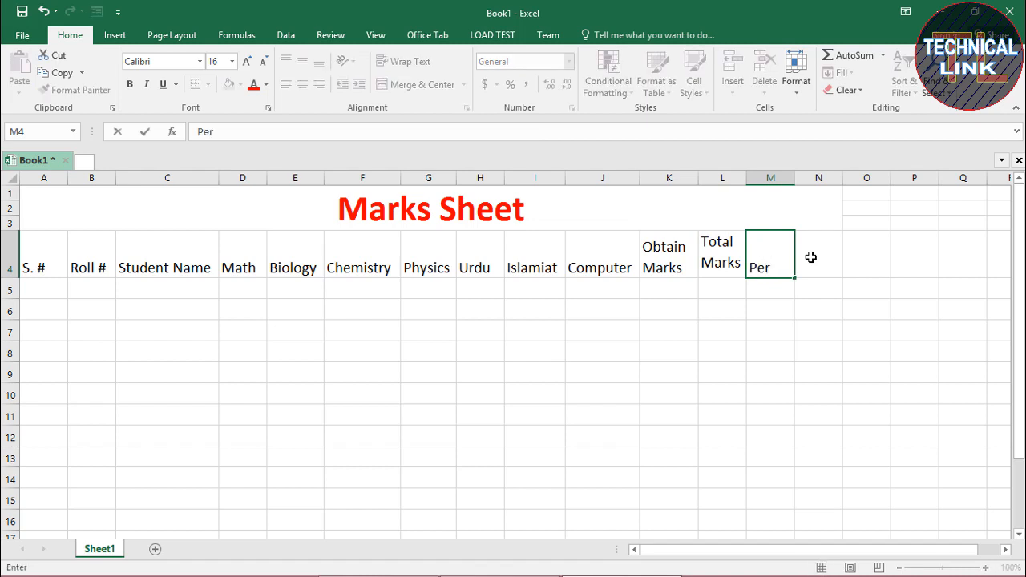
text(centage)
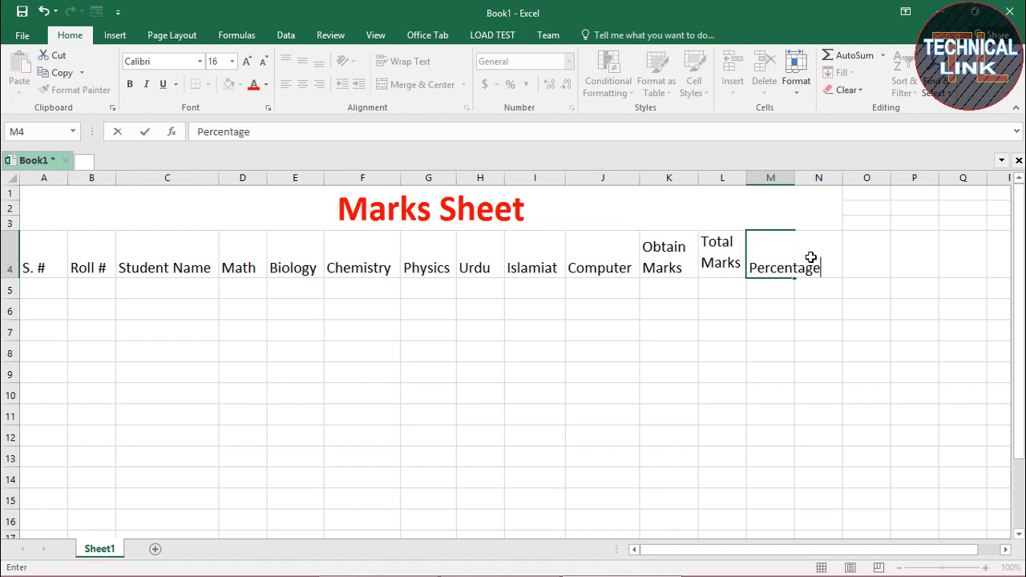
click(812, 257)
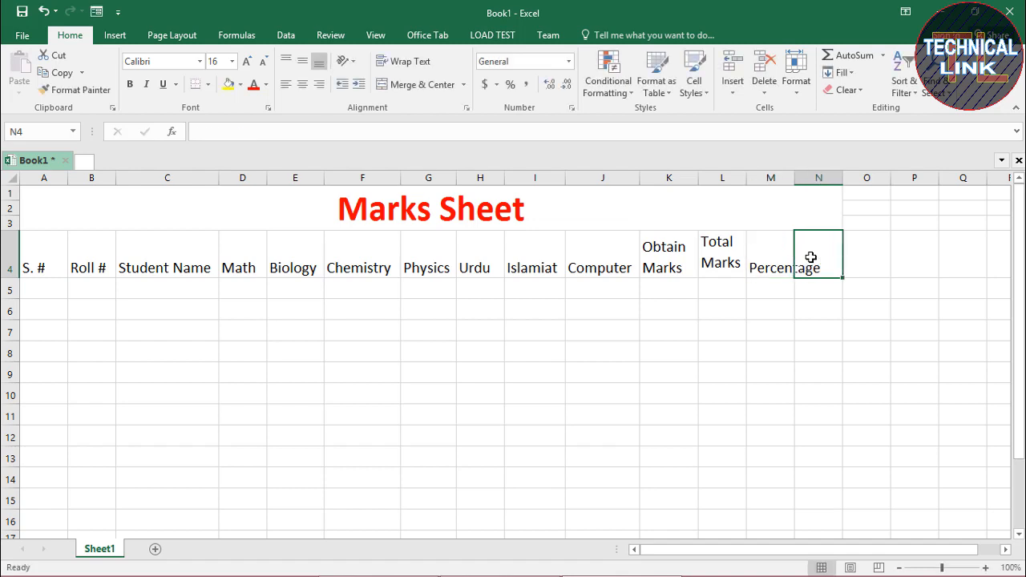
drag(795, 178, 818, 180)
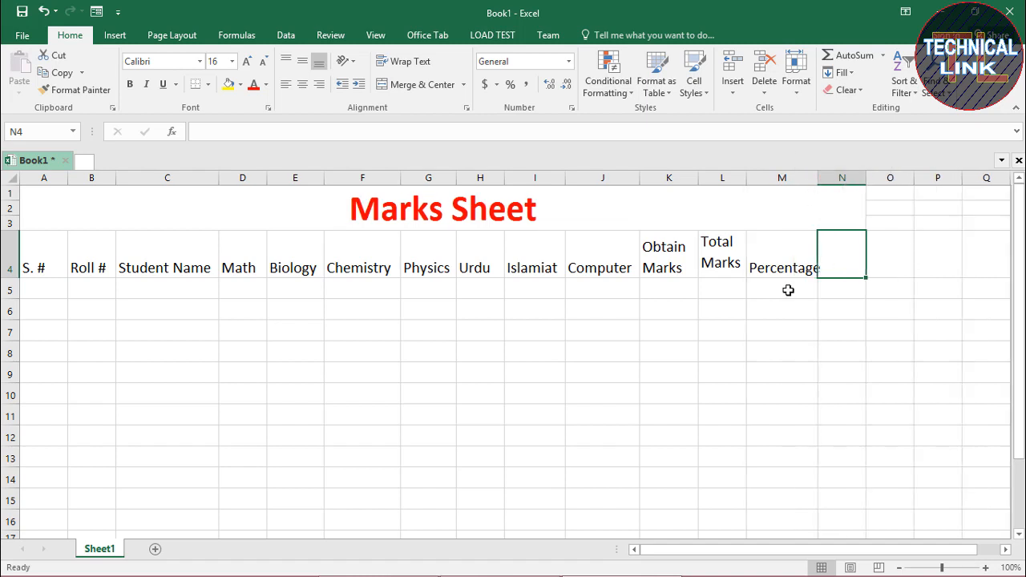
Step: Top-align the heading in M4 and widen column M a little more so the whole word fits
click(783, 259)
click(286, 62)
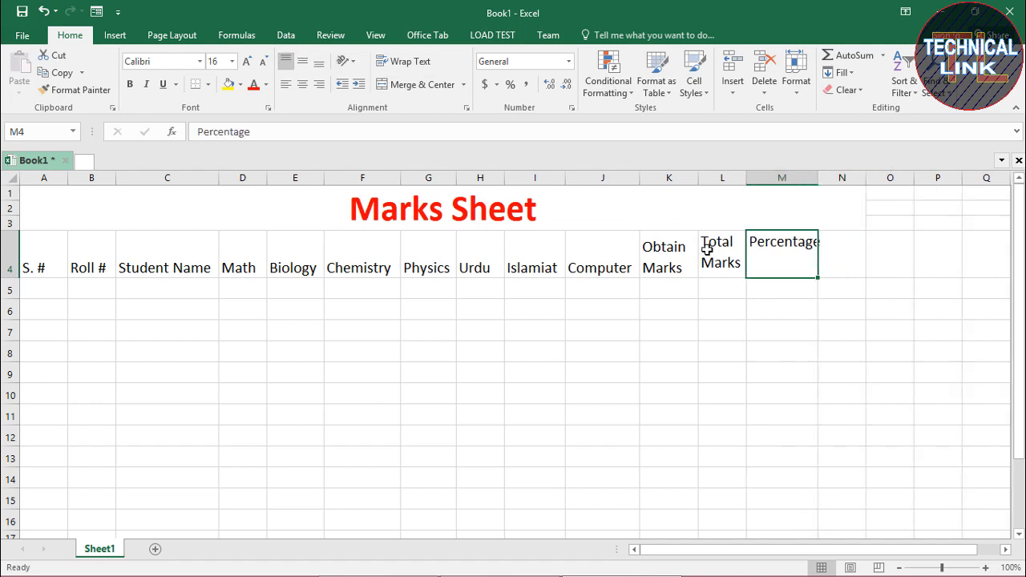
click(838, 258)
drag(818, 177, 831, 177)
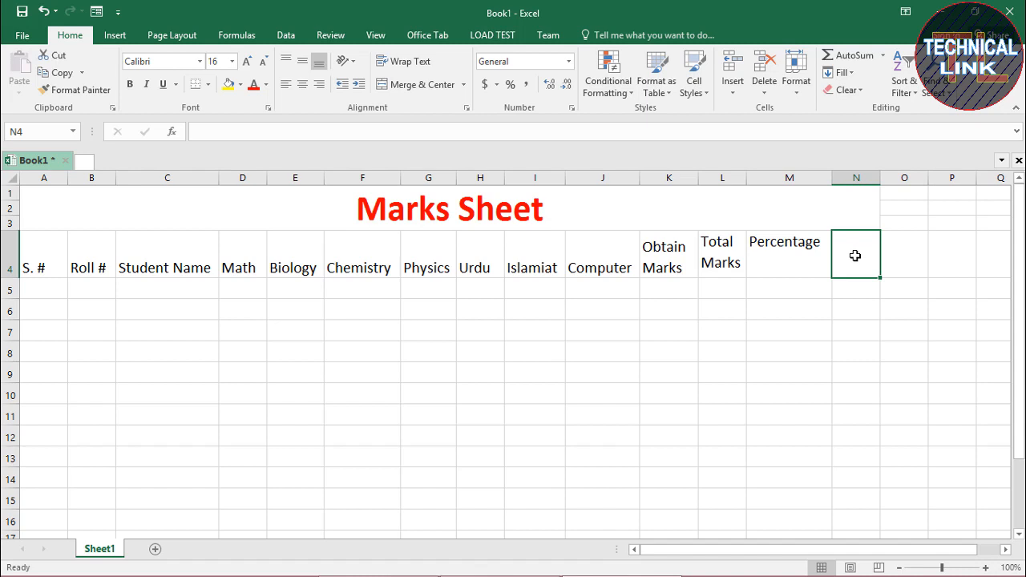
Step: Enter the heading "Grade" in N4 and top-align it
text(Grade)
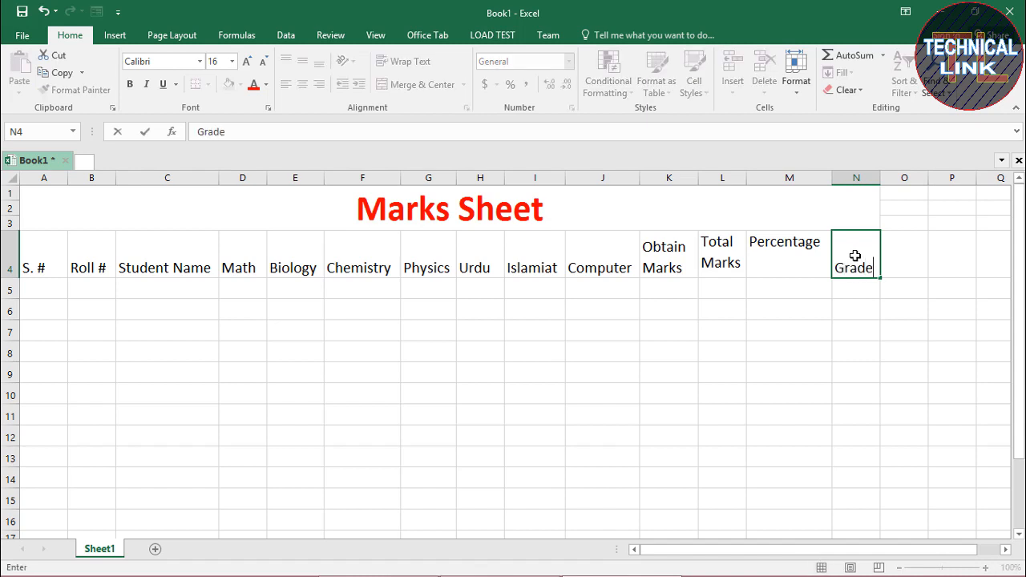
key(ctrl+Return)
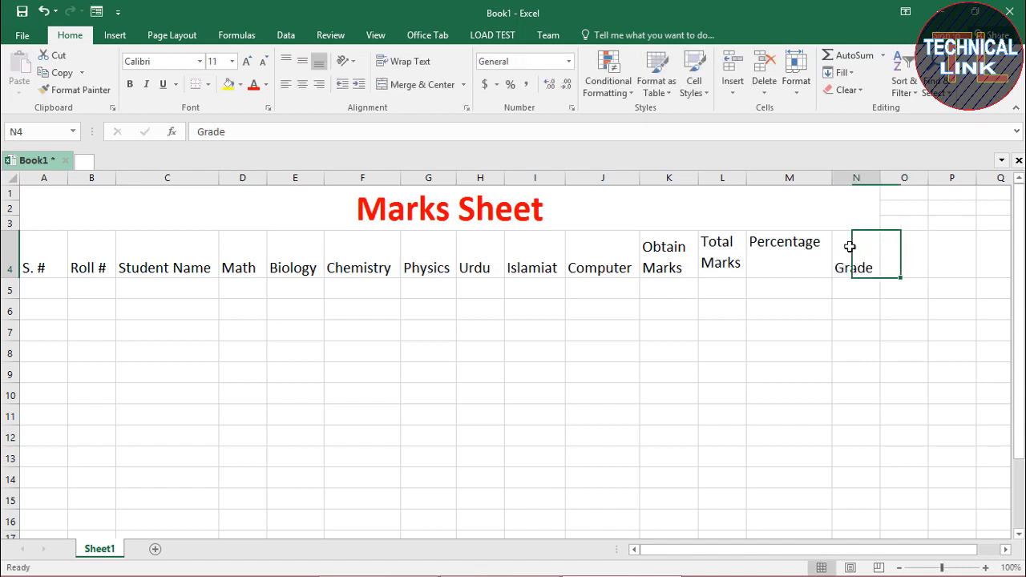
click(287, 61)
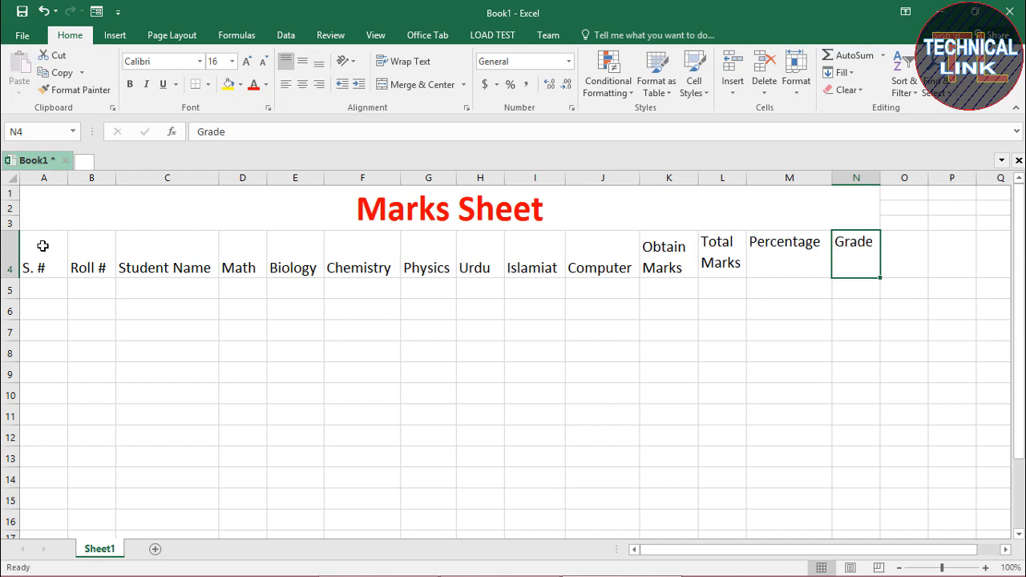
Step: Make all the column headings in A4:N4 bold
drag(41, 245, 867, 263)
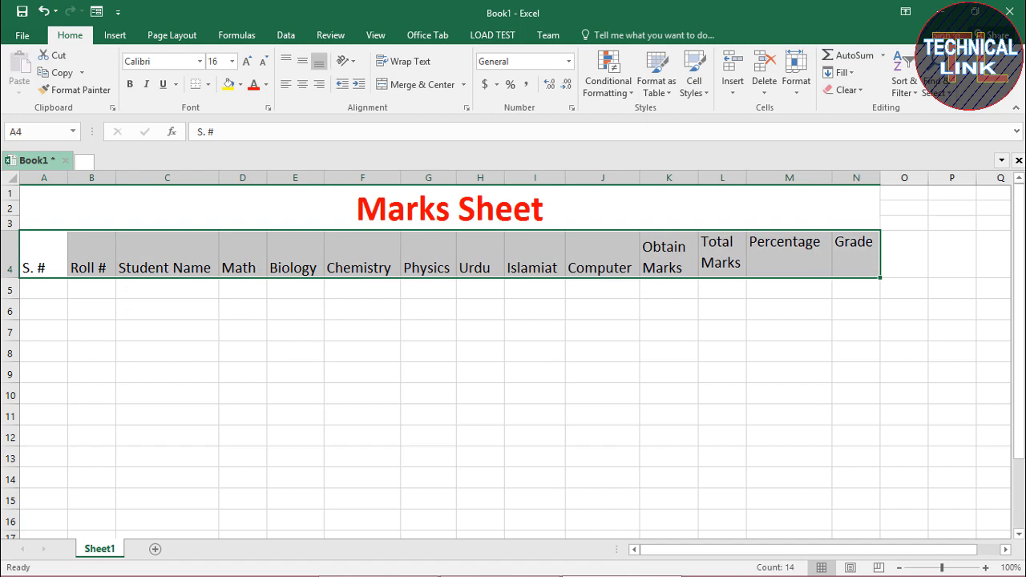
click(129, 84)
Step: Narrow column A and enter the serial numbers 1 in A5 and 2 in A6
click(42, 288)
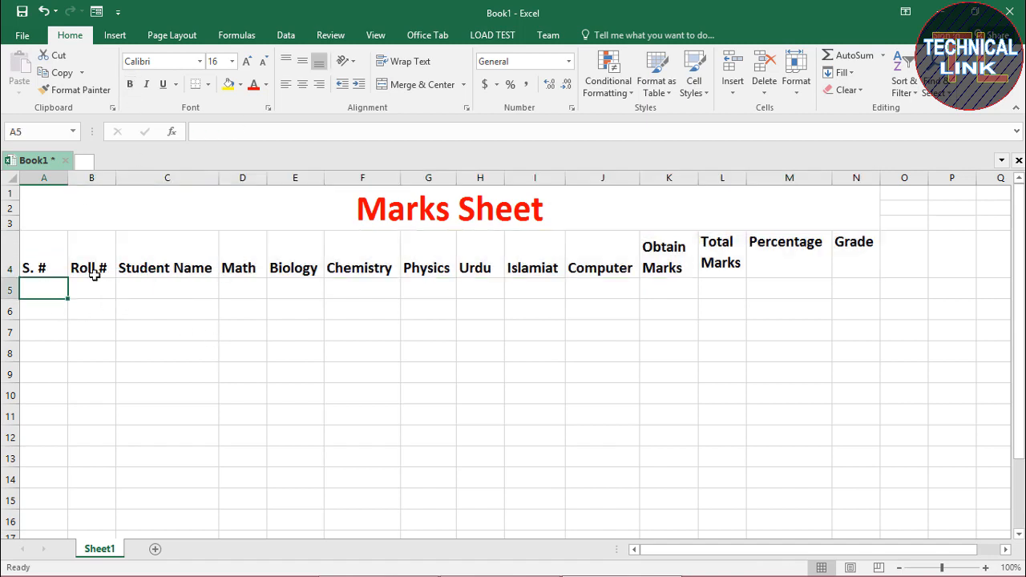
drag(68, 178, 57, 181)
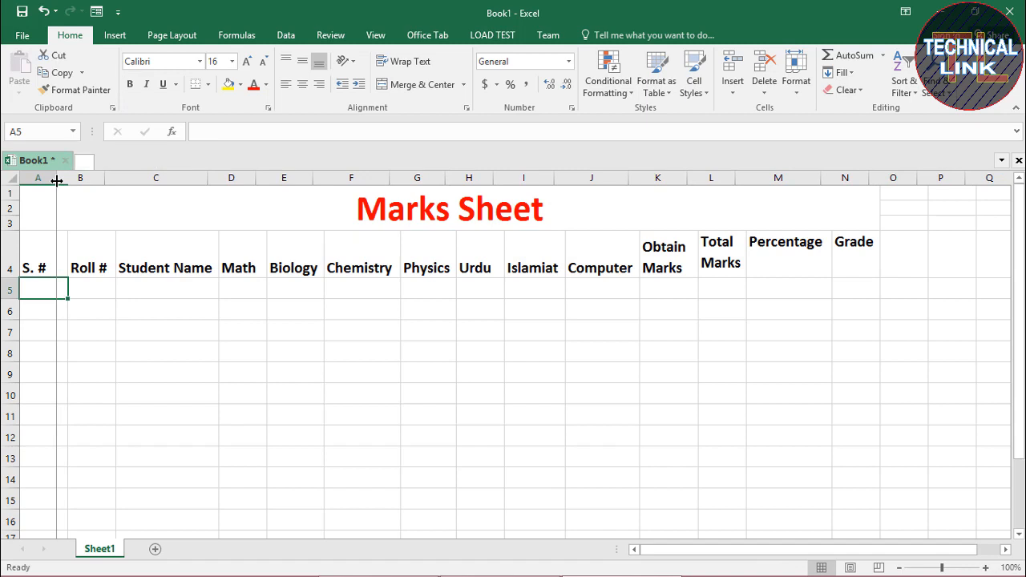
text(1)
click(39, 309)
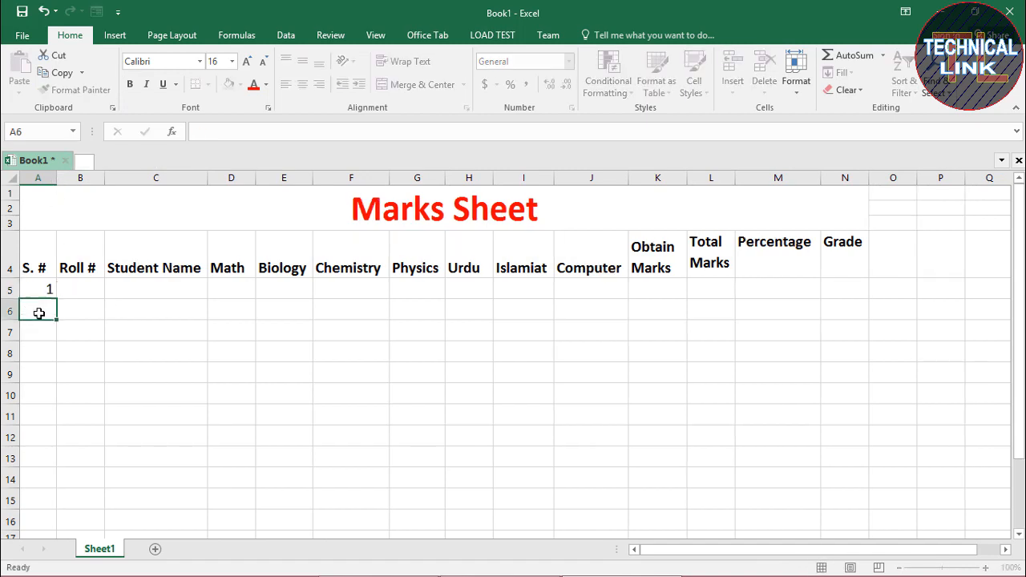
text(1)
Step: Enter the roll numbers 1 in B5 and 2 in B6
click(80, 293)
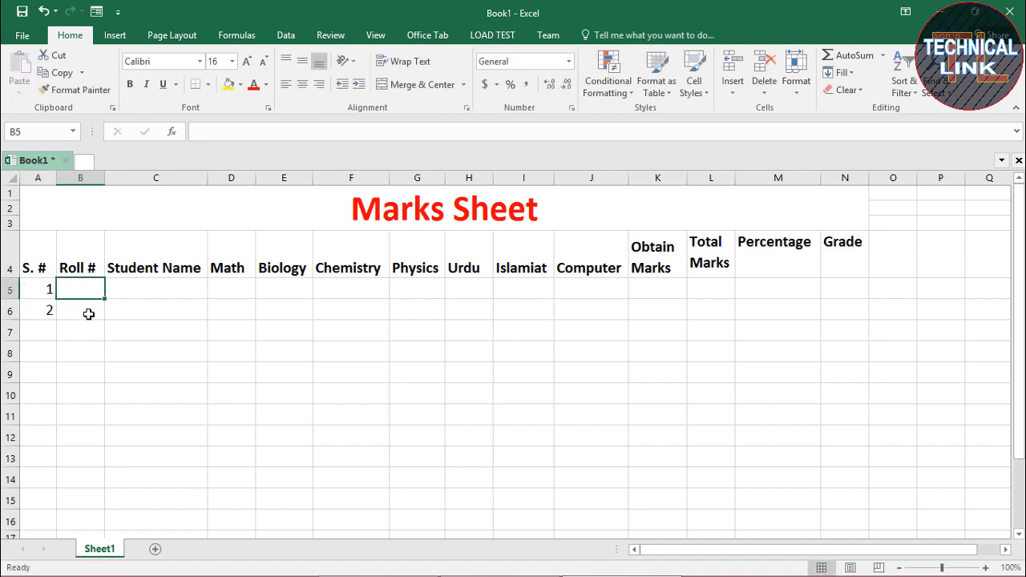
text(1)
click(85, 316)
text(2)
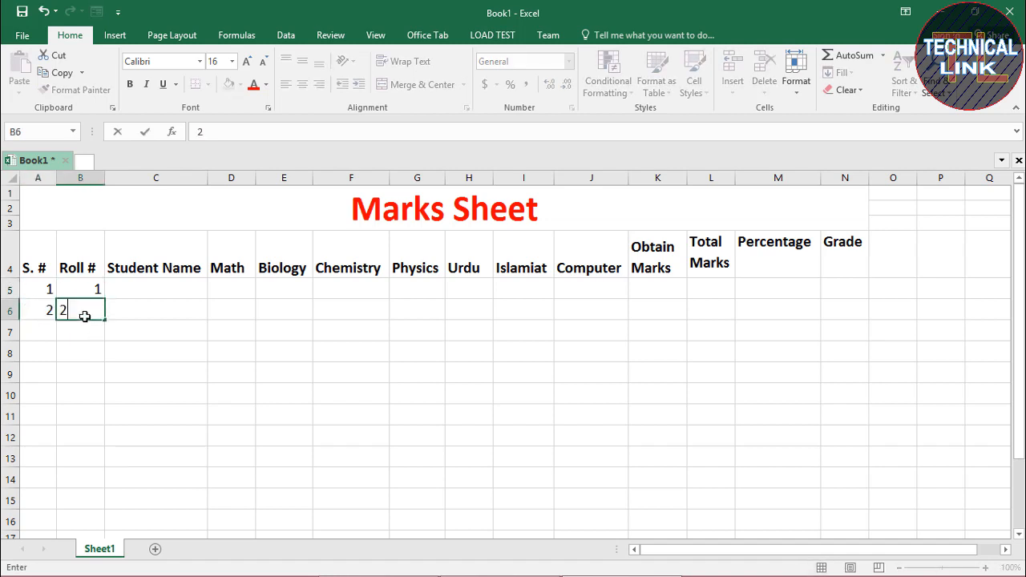
click(141, 312)
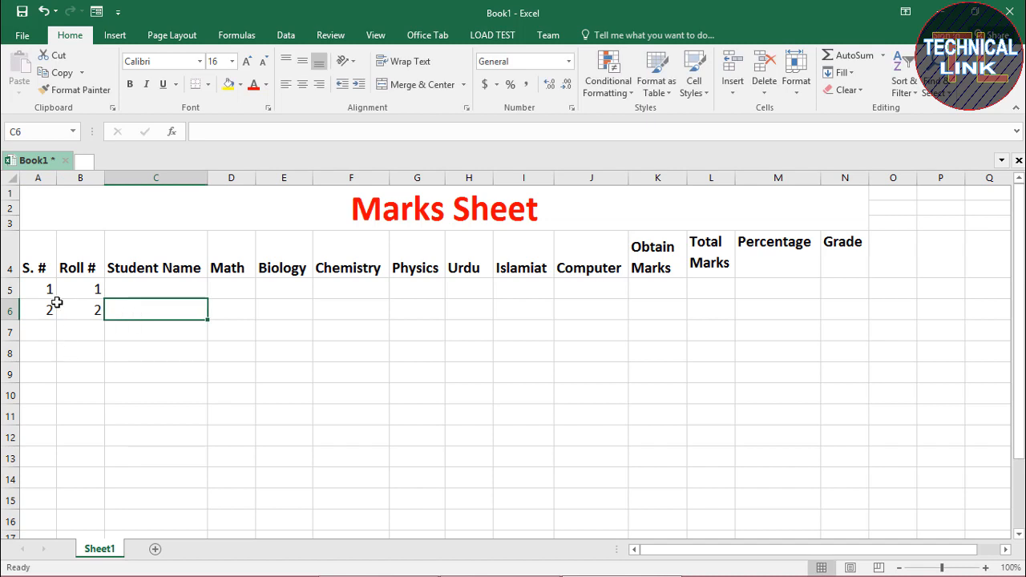
Step: Fill the serial numbers in column A and the roll numbers in column B down to 12 in row 16
drag(43, 289, 45, 314)
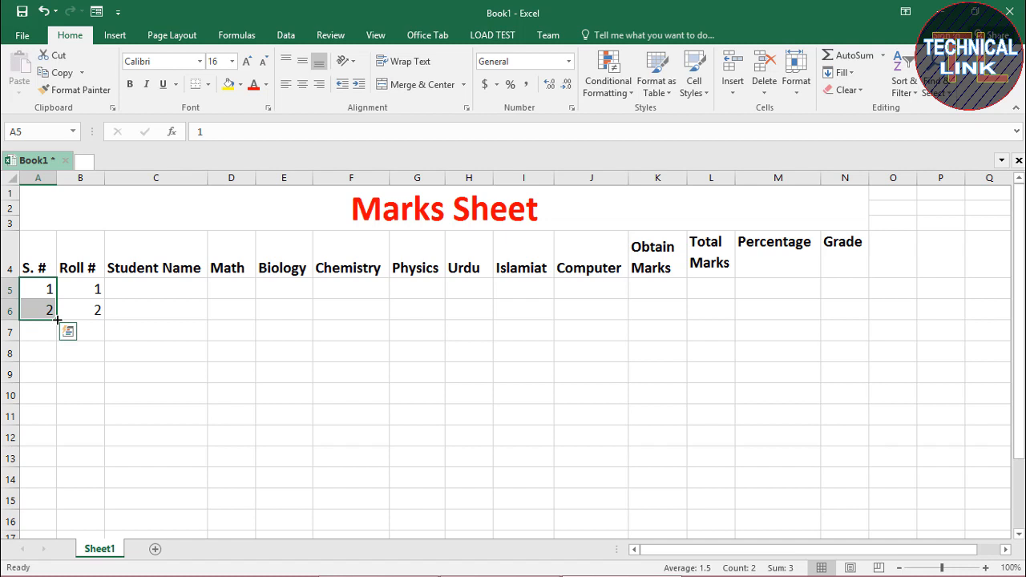
drag(57, 319, 52, 523)
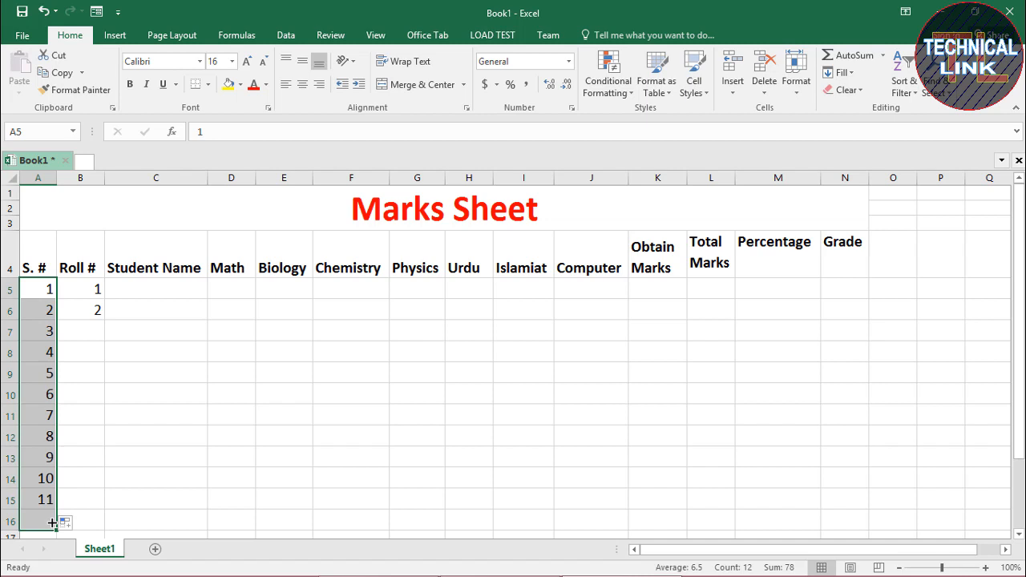
click(85, 292)
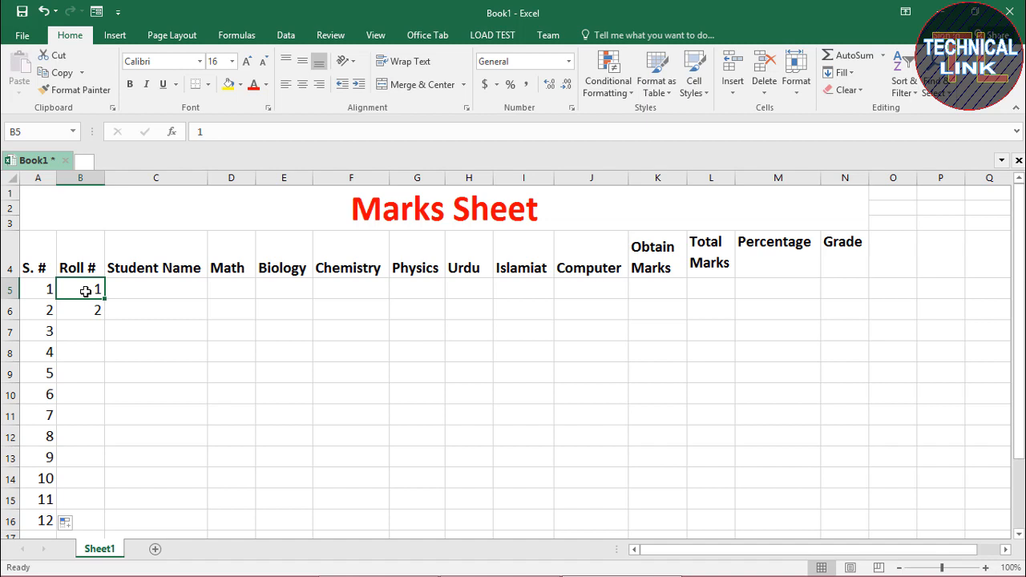
drag(85, 293, 87, 309)
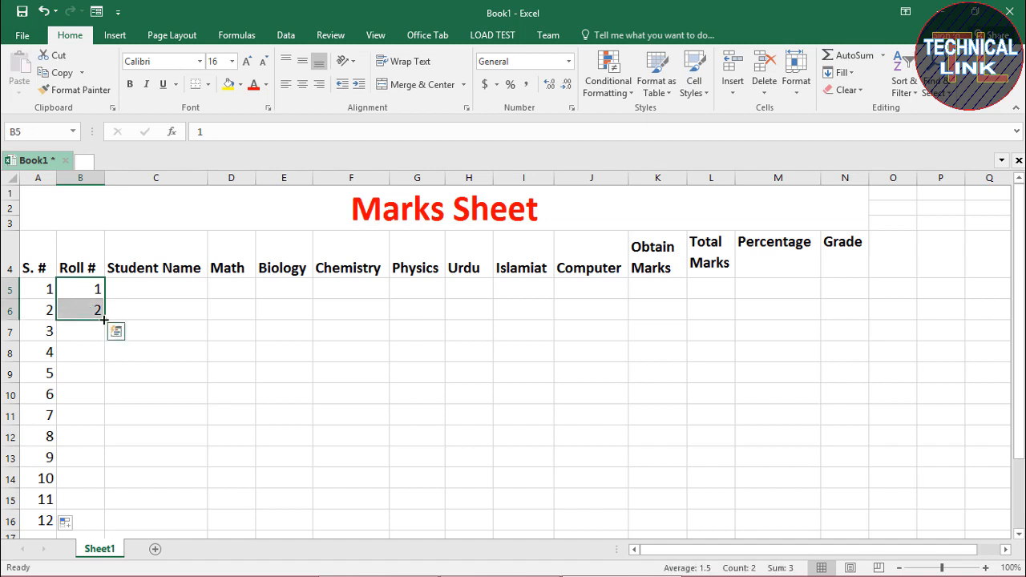
drag(104, 320, 97, 525)
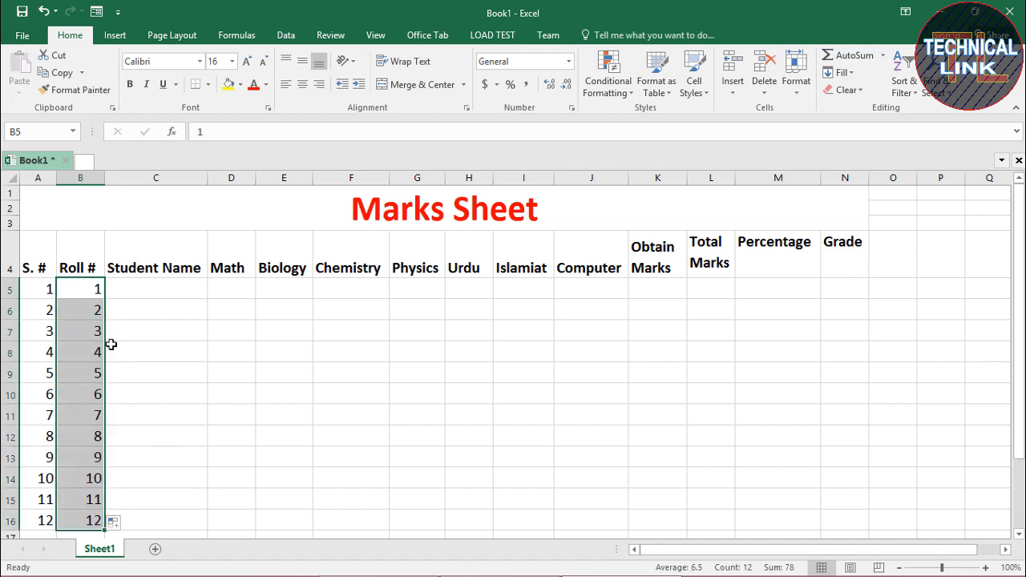
Step: Open the Name and Numbers workbook from the desktop and copy its names and marks in A1:H12
click(182, 292)
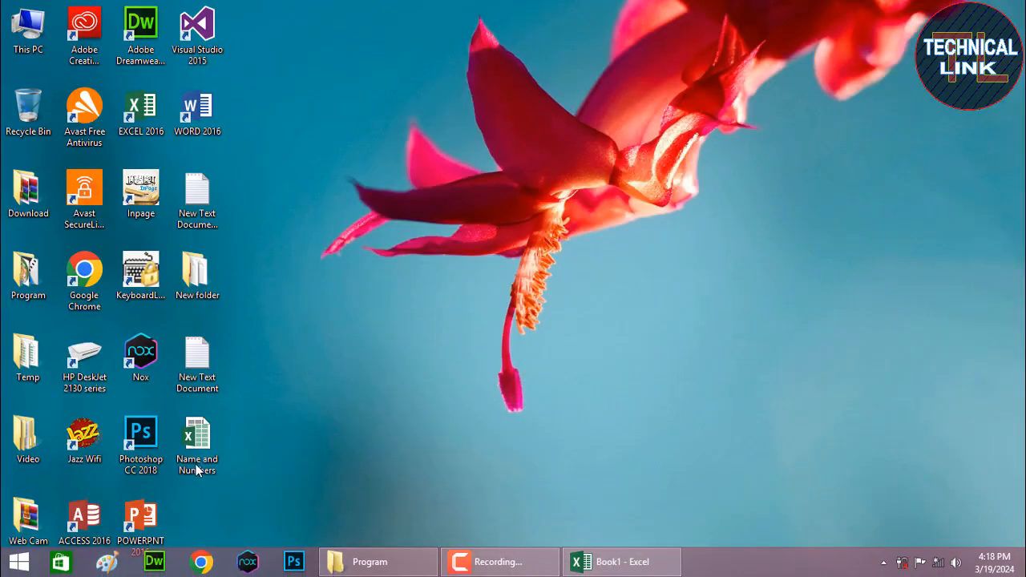
right_click(196, 469)
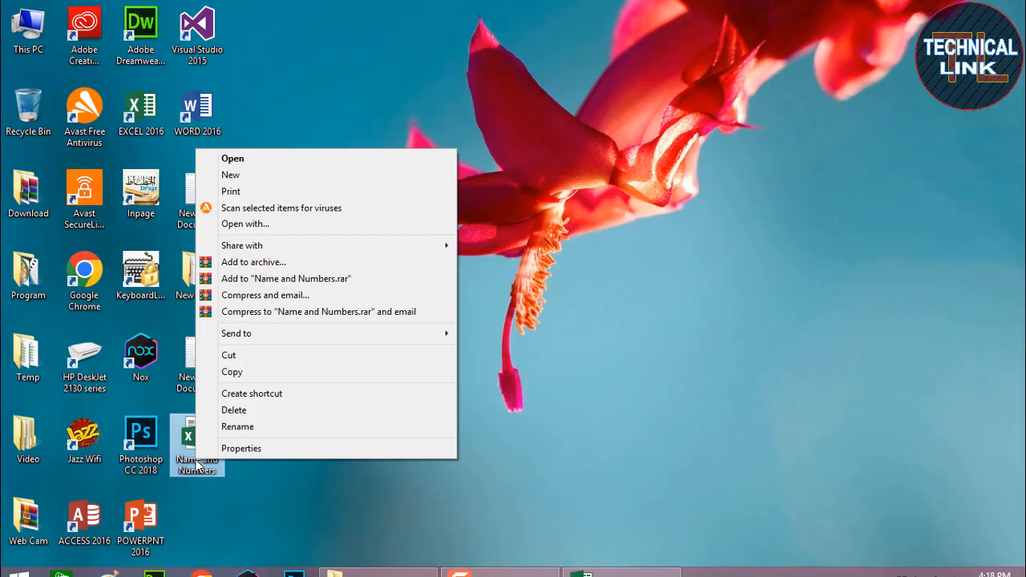
click(294, 163)
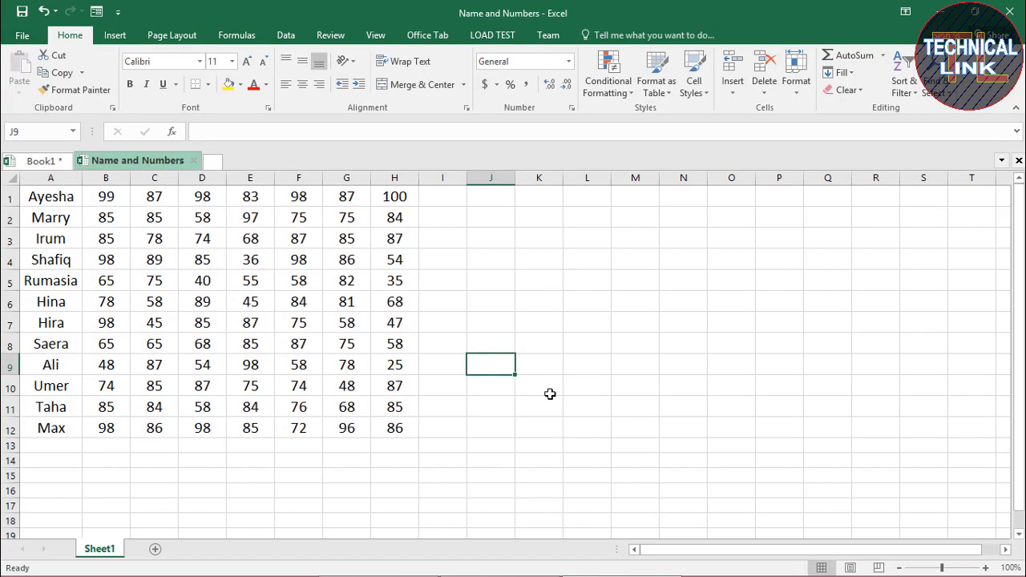
drag(51, 199, 394, 431)
right_click(330, 361)
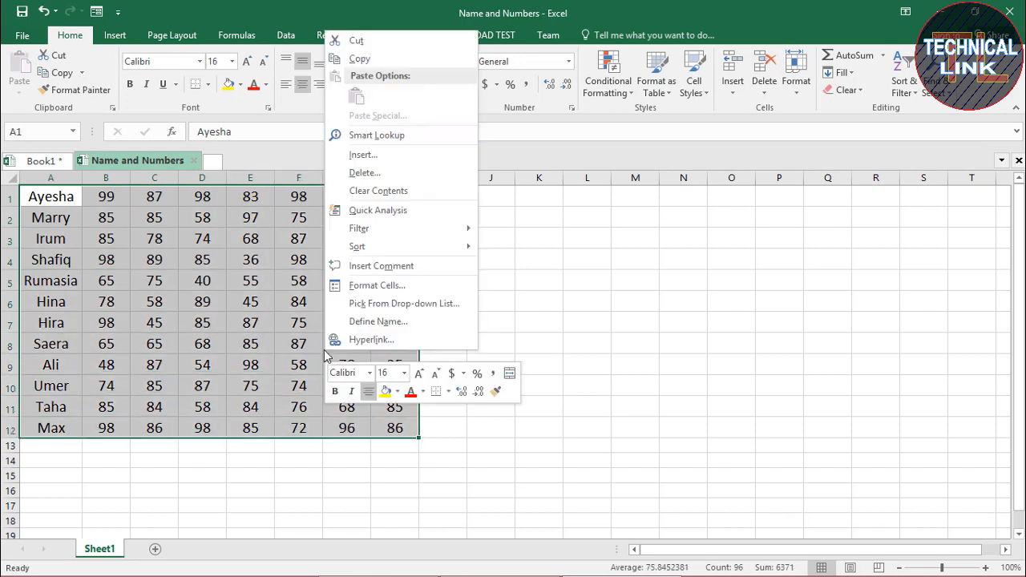
click(371, 58)
Step: Return to Book1 and paste the copied names and marks into C5:J16
mouse_move(479, 568)
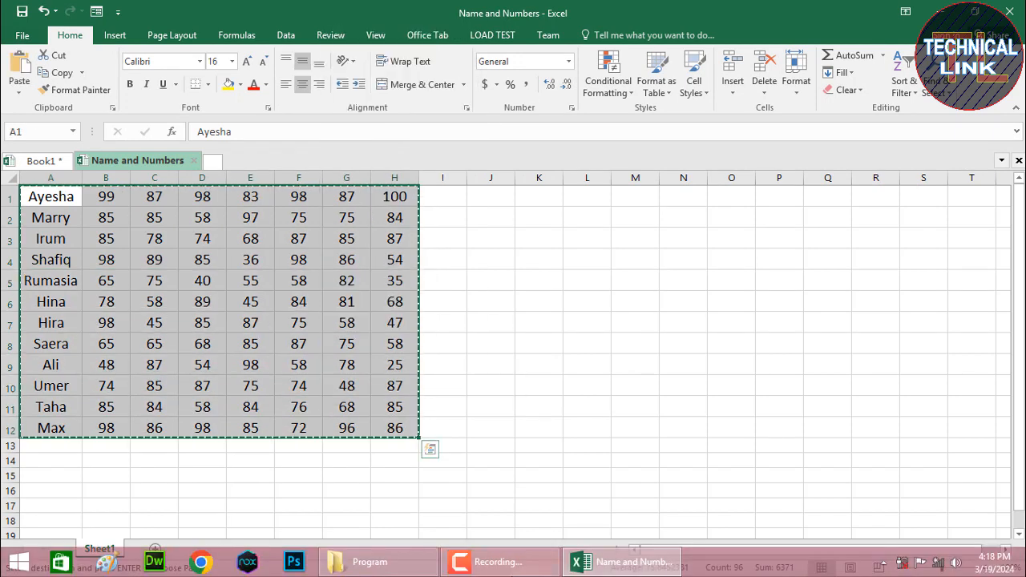
click(624, 561)
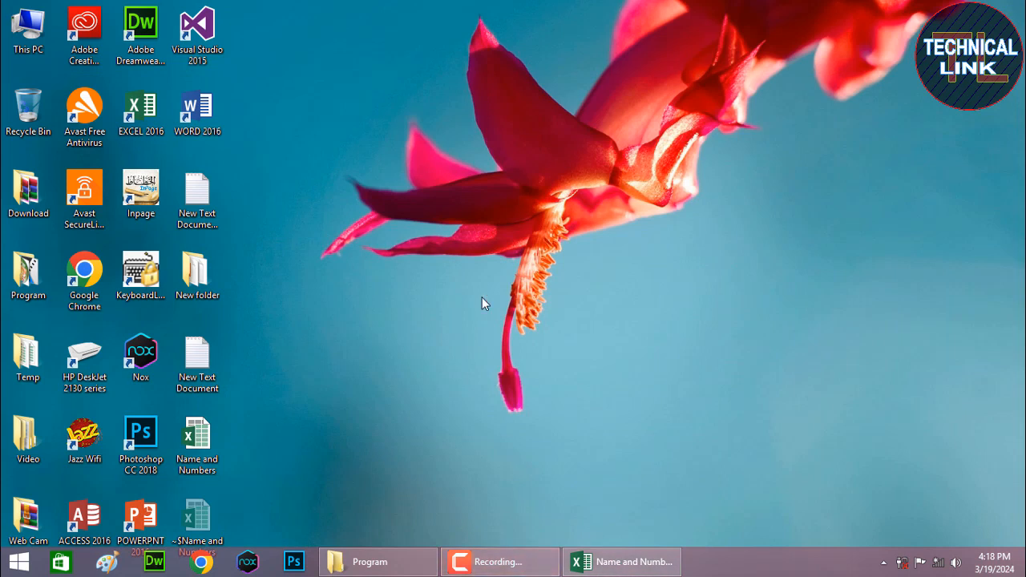
click(619, 561)
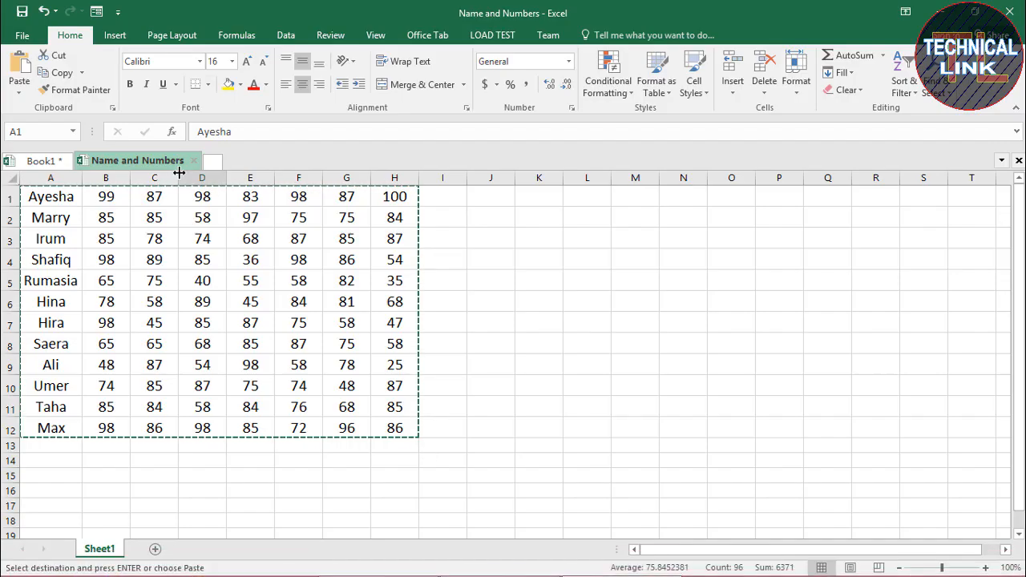
click(50, 163)
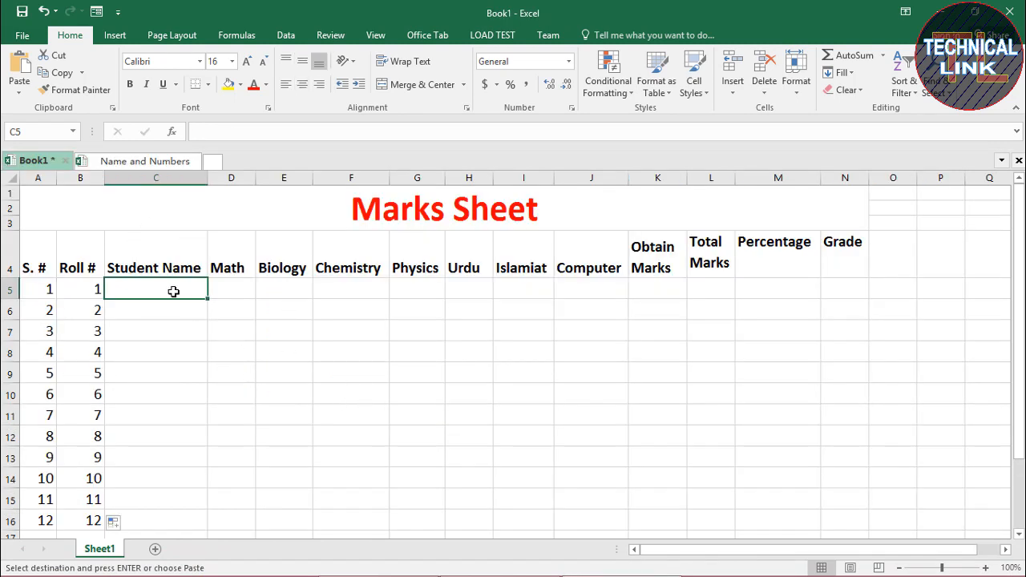
drag(190, 300, 614, 523)
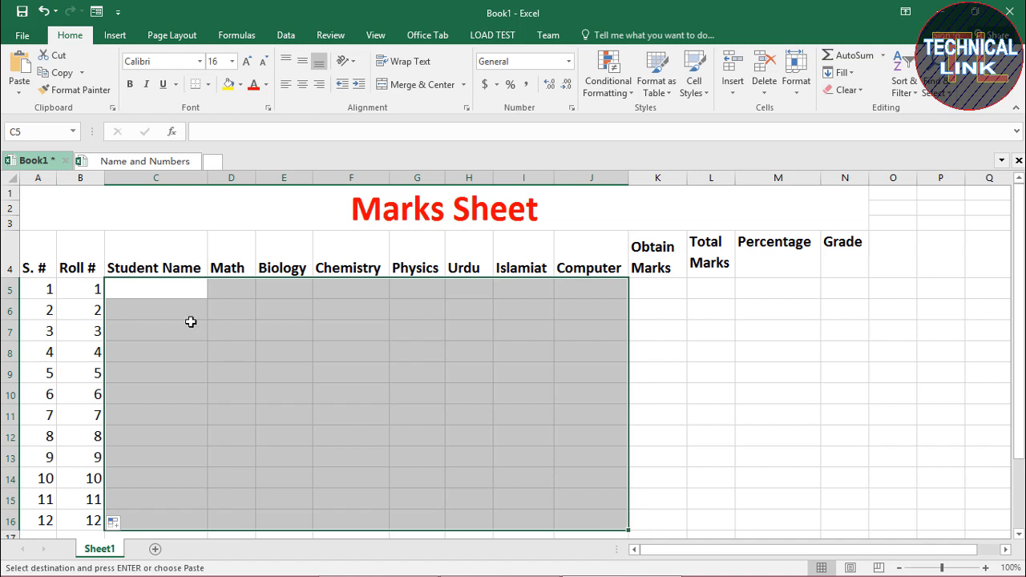
right_click(241, 324)
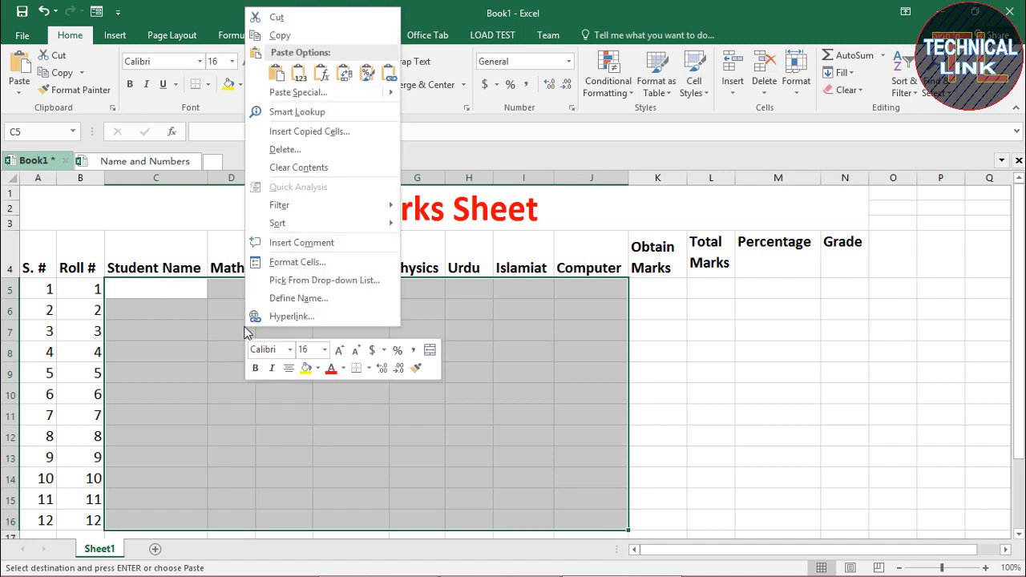
click(277, 73)
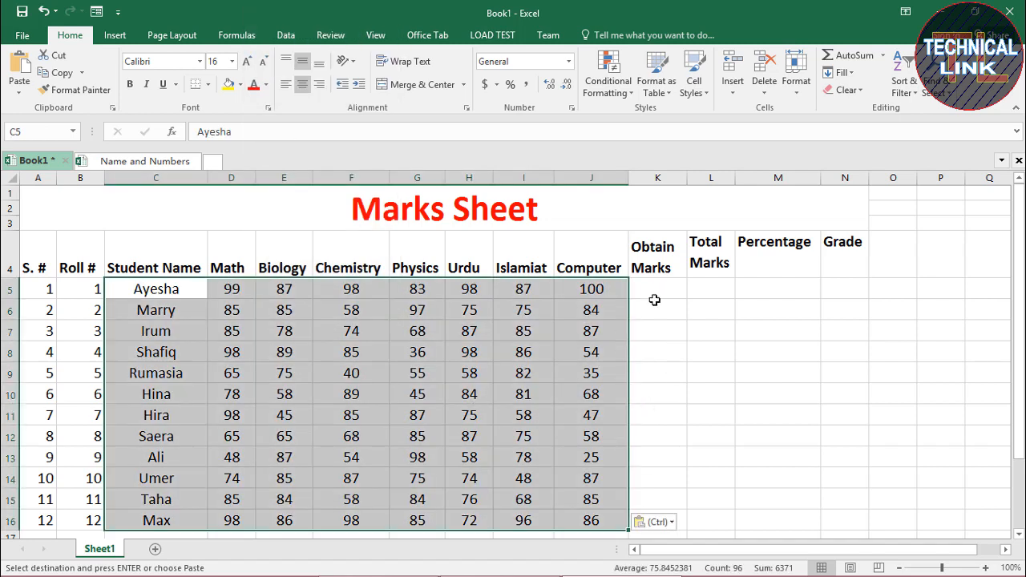
Step: Sum the subject marks with =SUM(D5:J5) in K5 and fill the formula down to K16
click(653, 289)
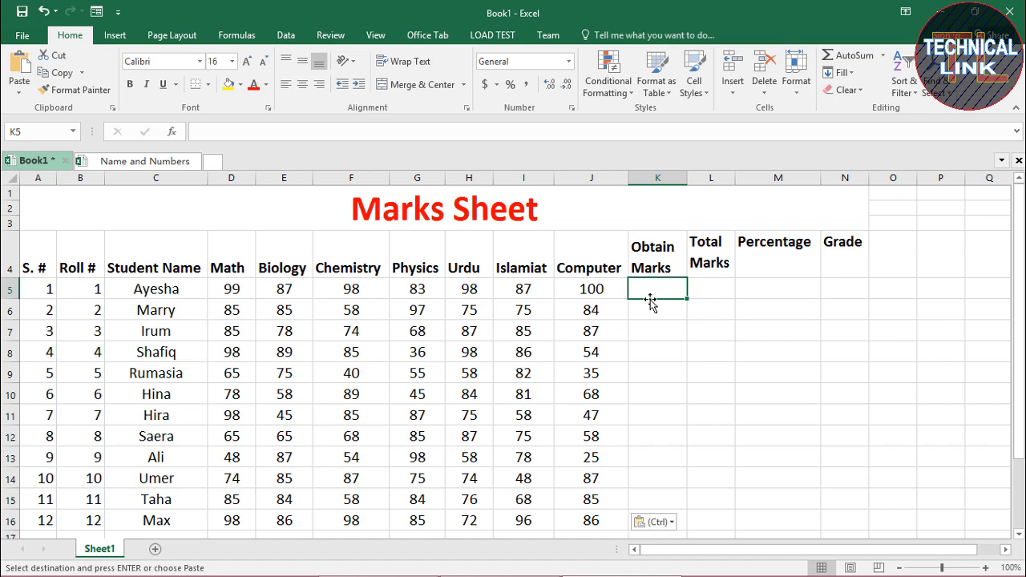
text(=)
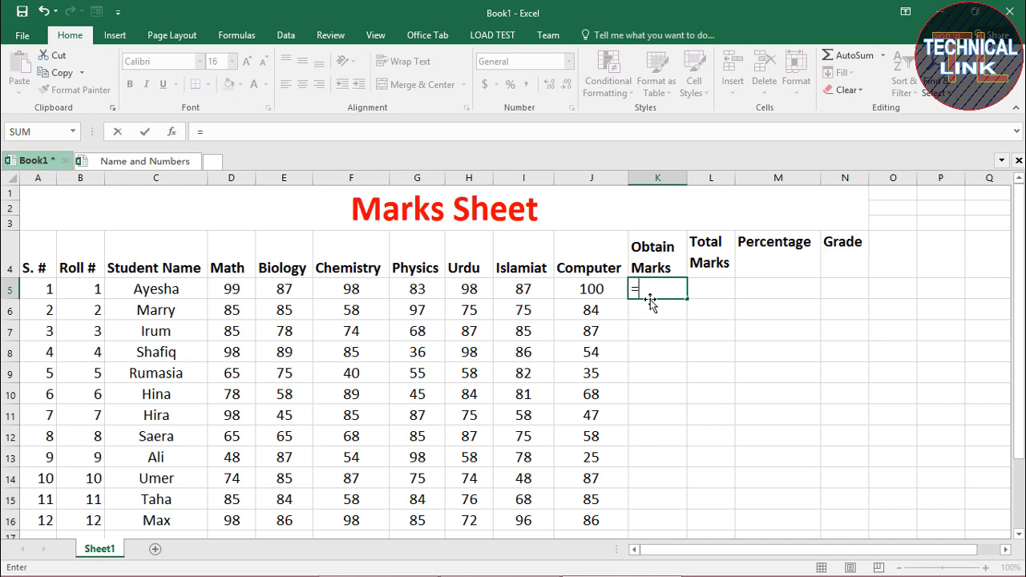
text(sum)
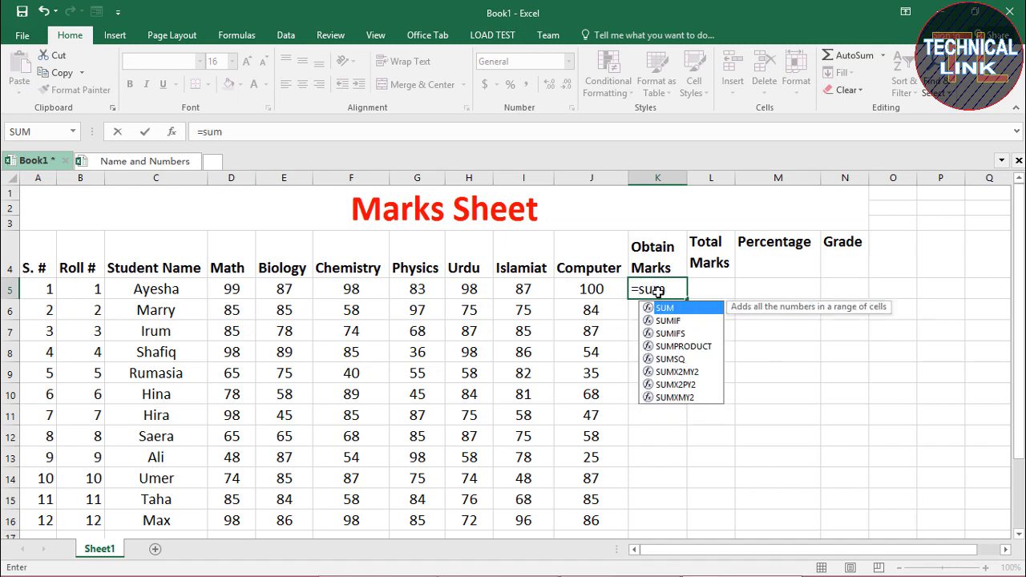
text(()
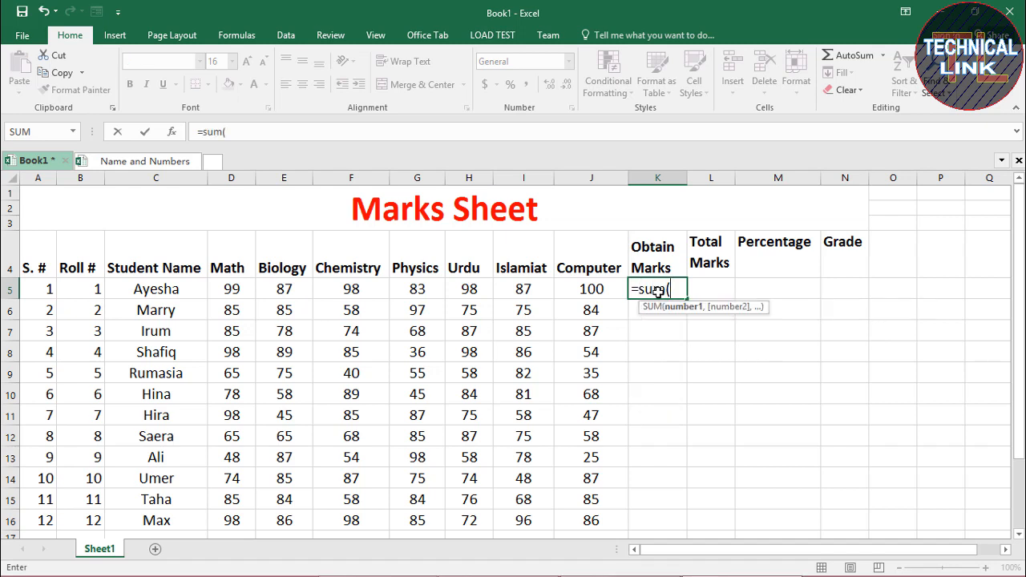
click(232, 290)
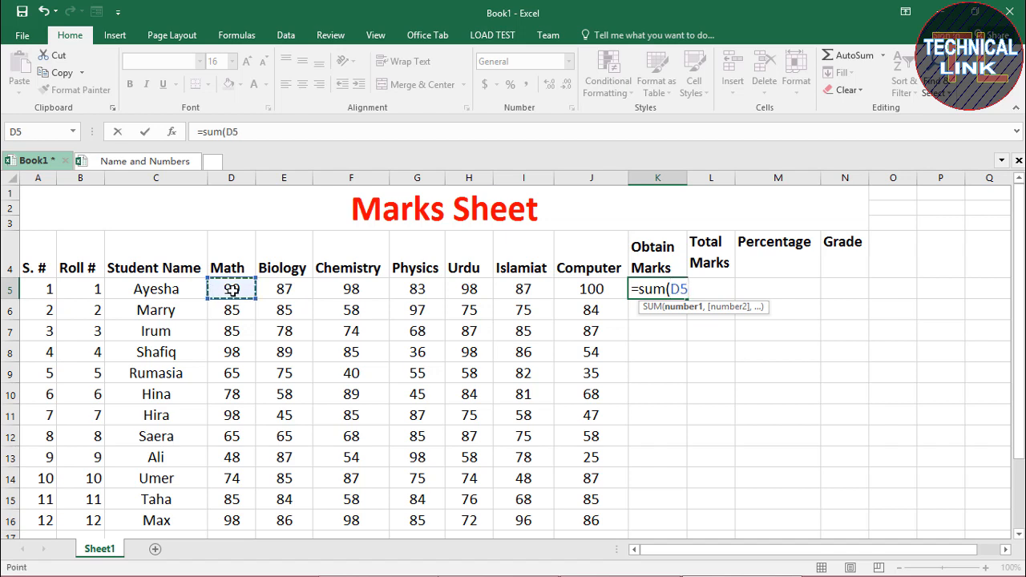
key(F8)
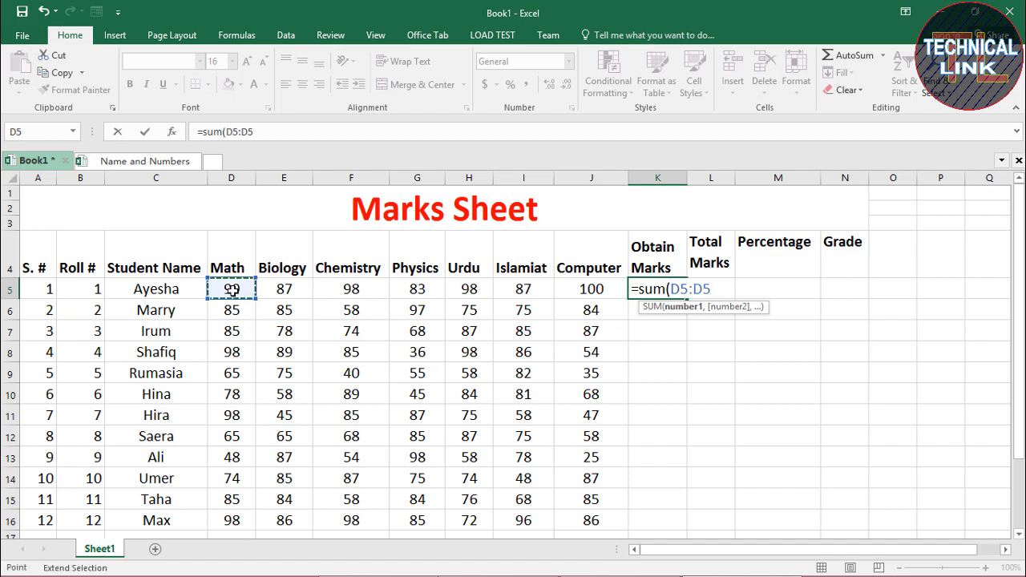
click(602, 294)
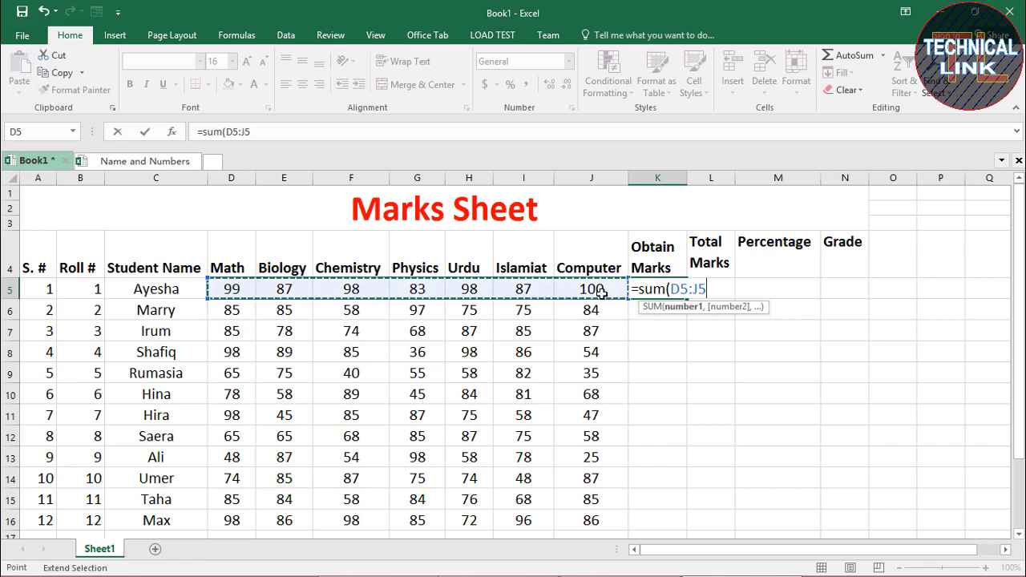
text())
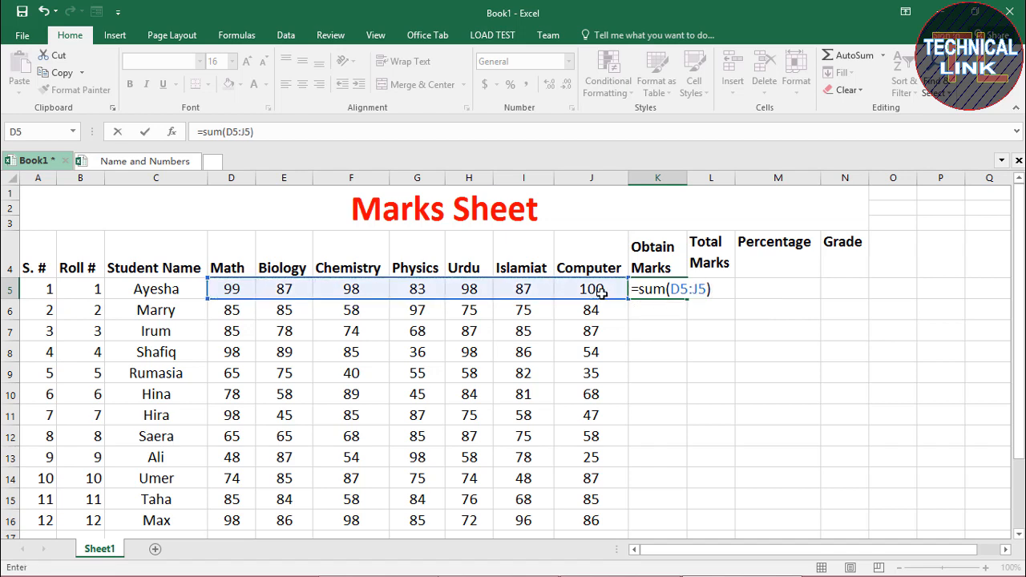
key(Return)
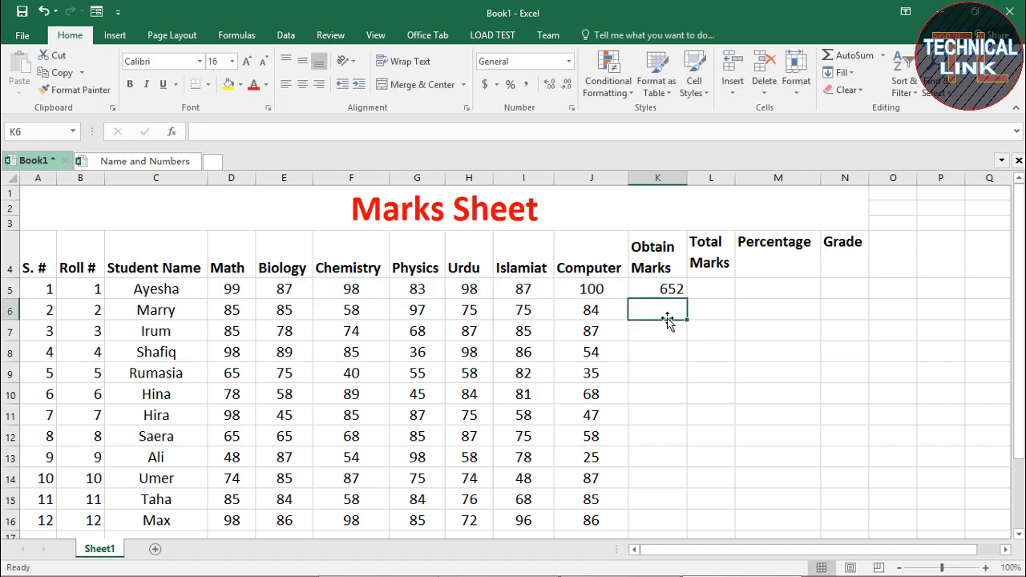
click(664, 290)
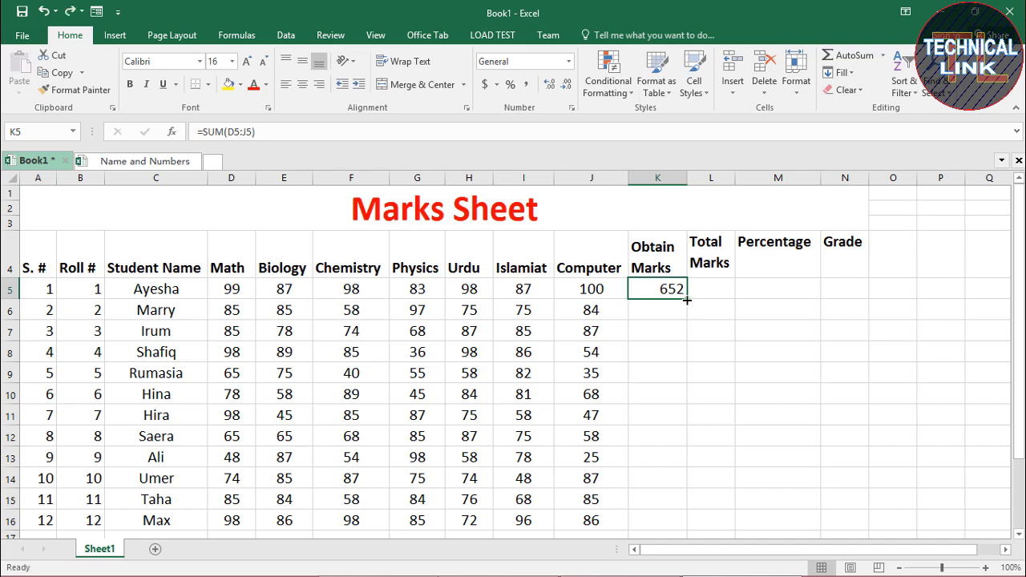
drag(685, 298, 684, 526)
Step: Enter total marks of 700 in L5 and fill the value down to L16
click(719, 296)
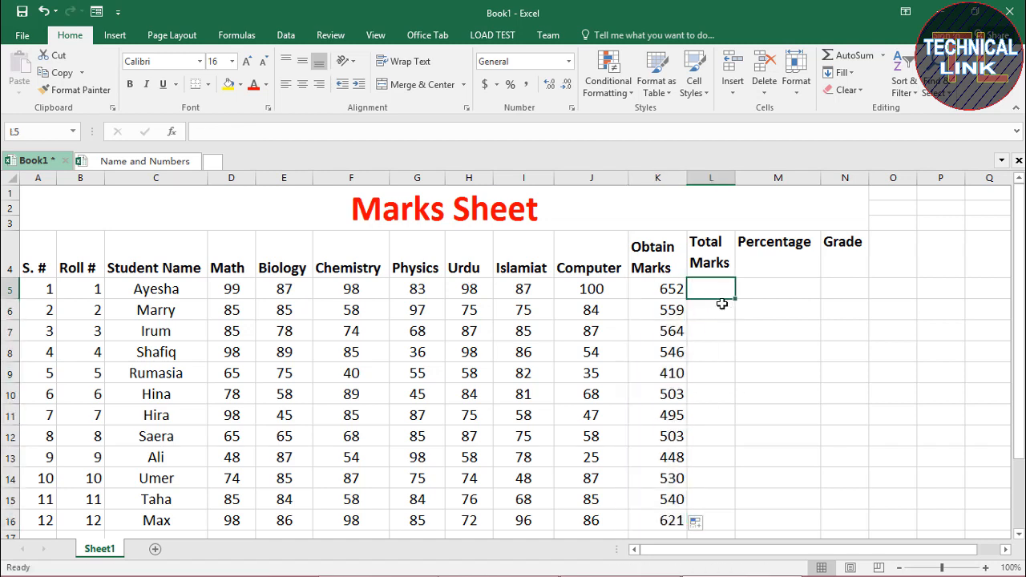
text(7)
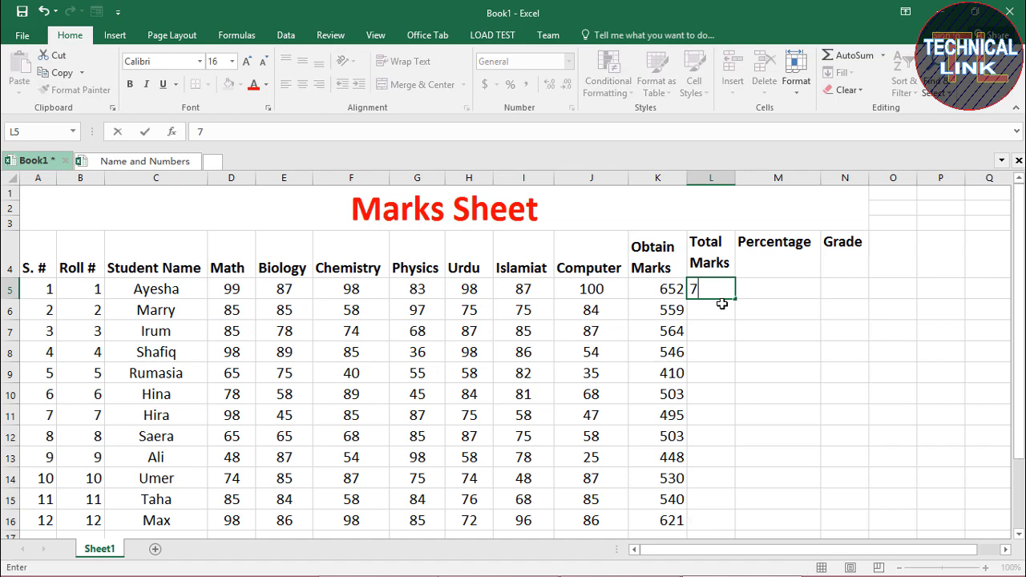
text(00)
key(ctrl+Return)
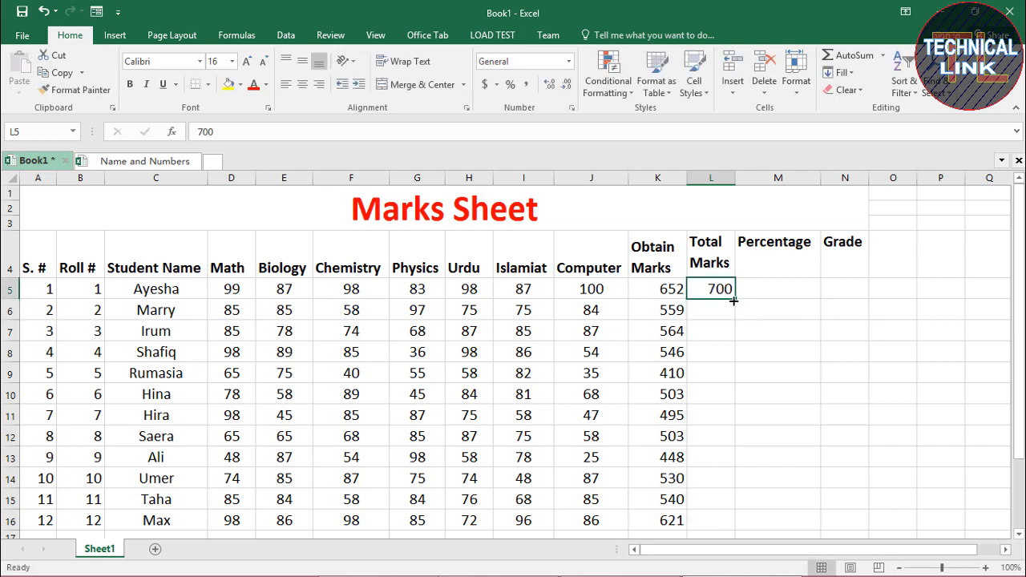
drag(734, 299, 731, 526)
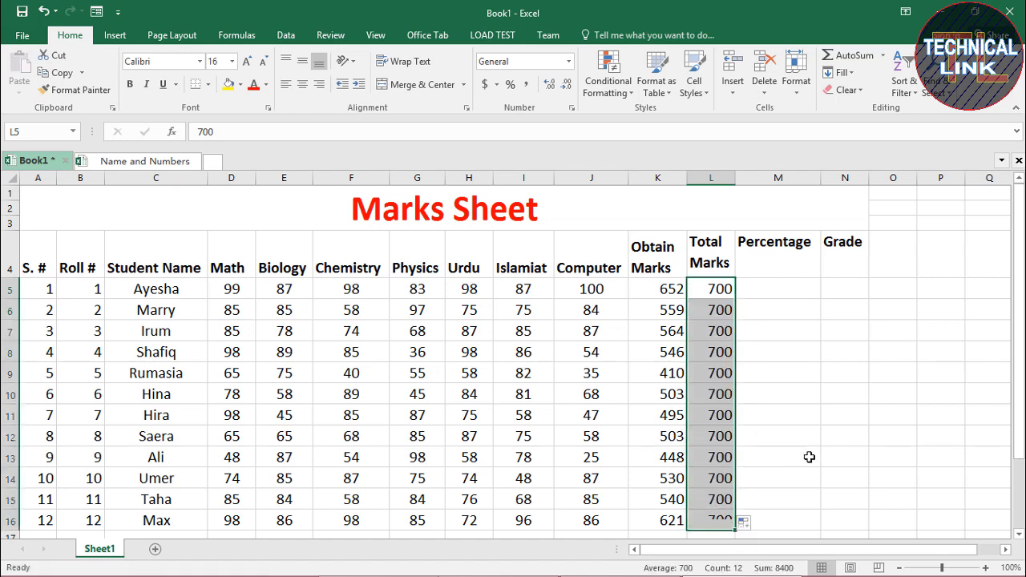
Step: Calculate the first student's percentage in M5 with the formula =K5/L5*100
click(793, 288)
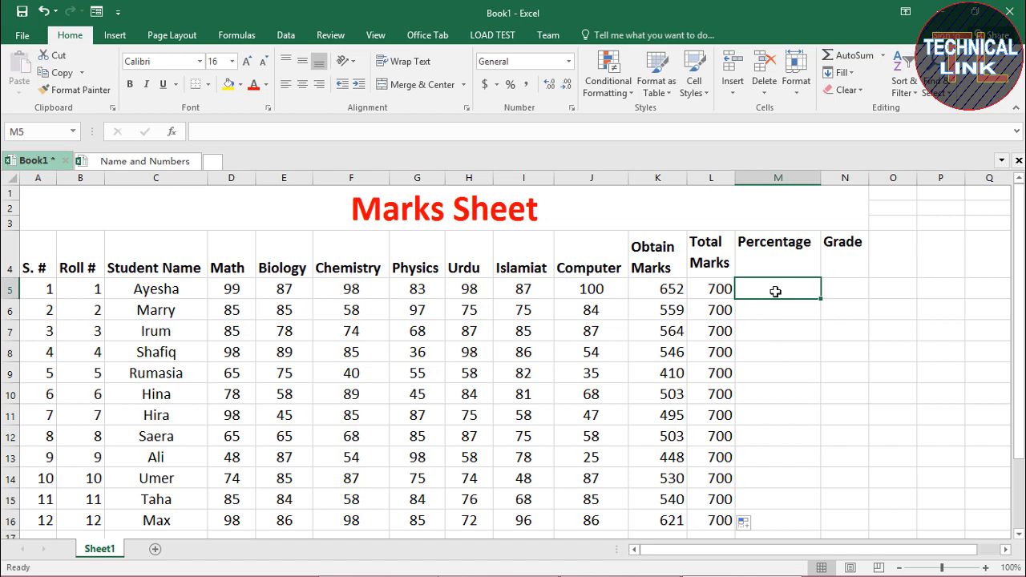
text(=)
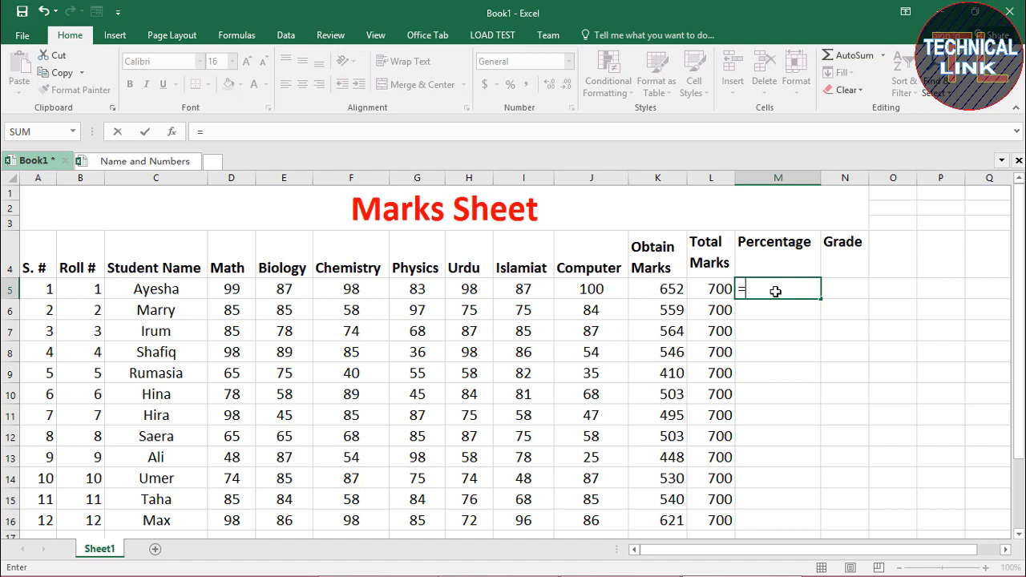
click(676, 293)
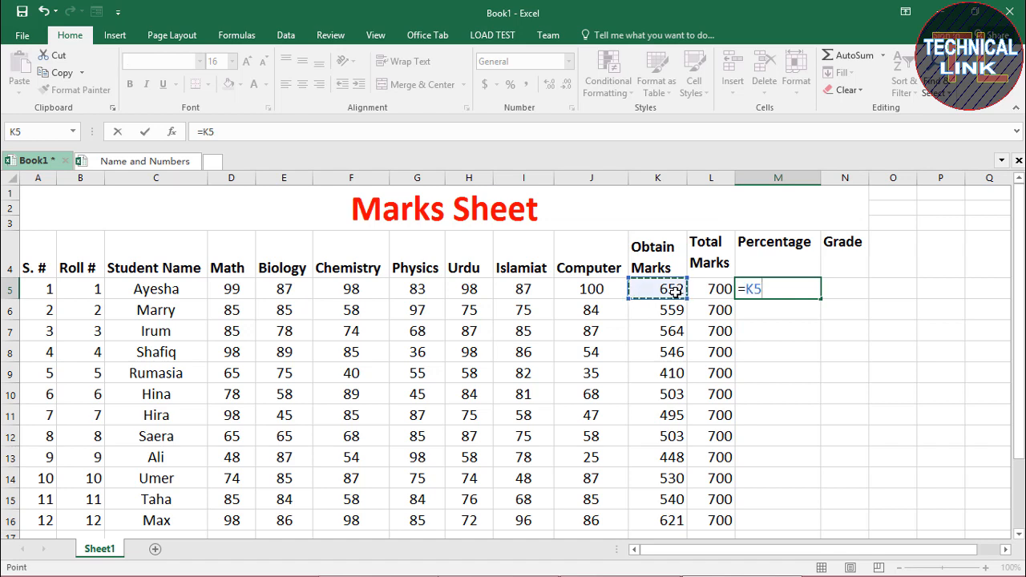
text(/)
click(723, 294)
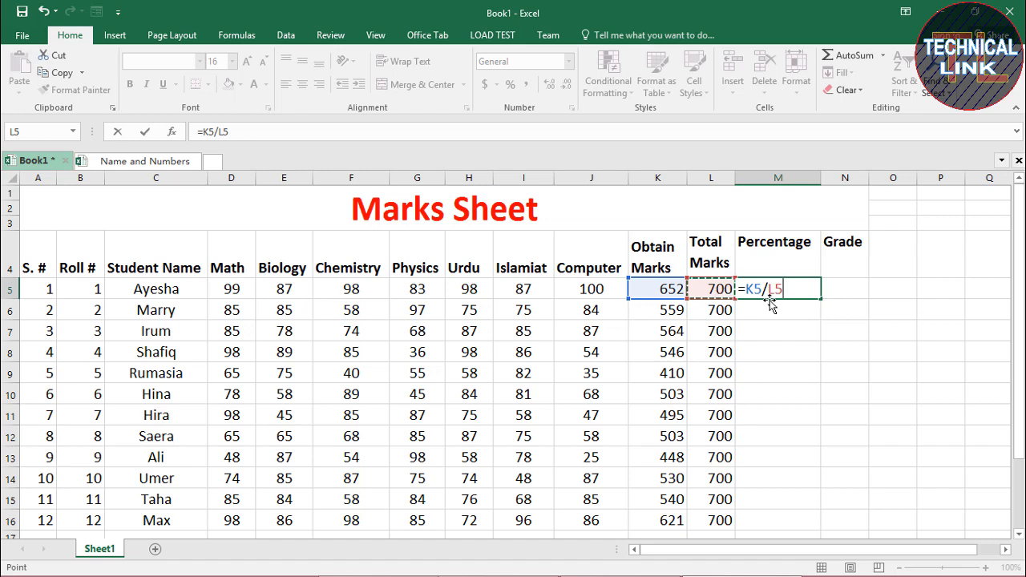
text(*1)
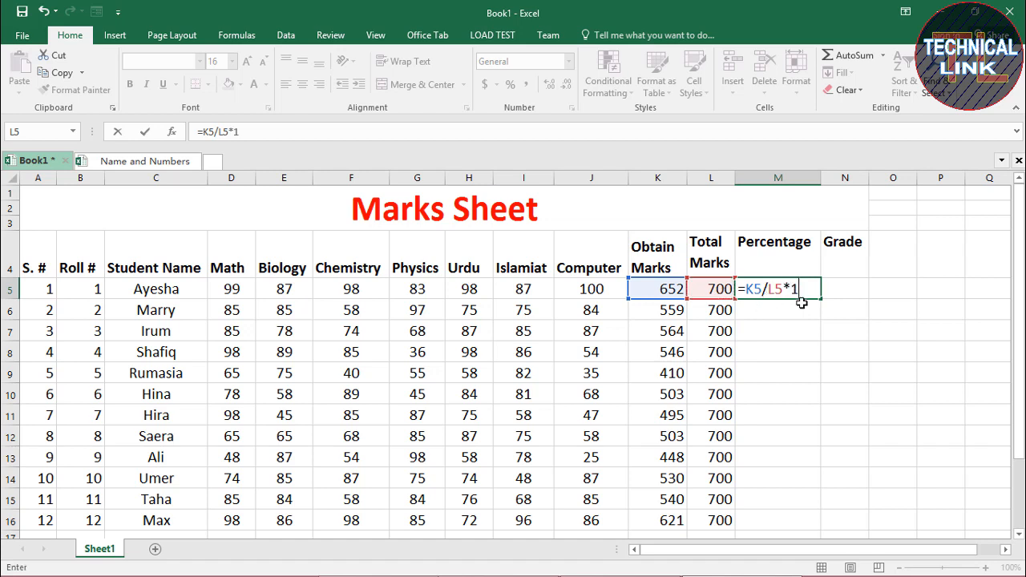
text(00)
key(Return)
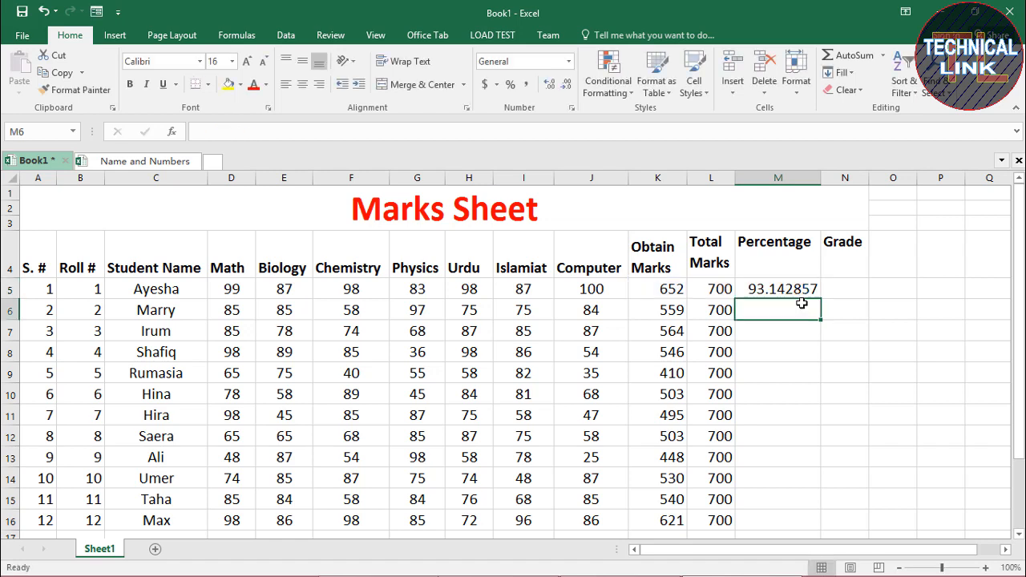
Step: Apply the Number format to the percentage in M5 and fill it down to M16
click(786, 293)
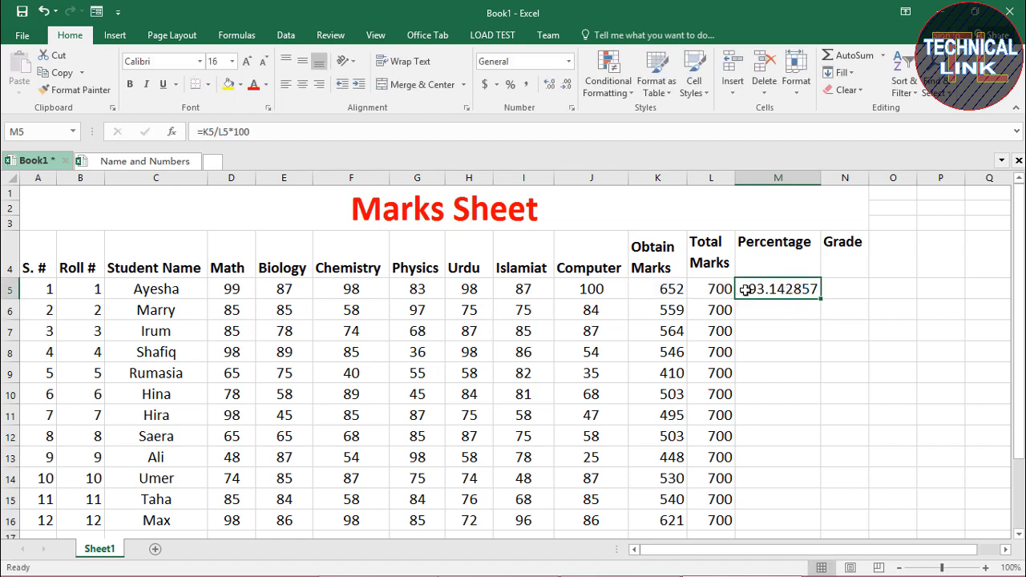
click(568, 61)
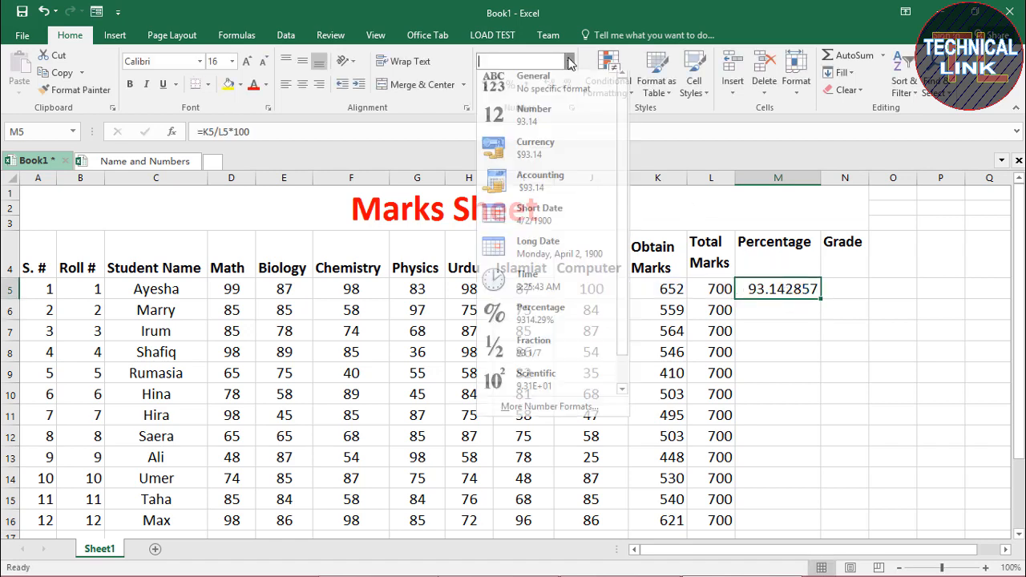
click(537, 116)
click(784, 309)
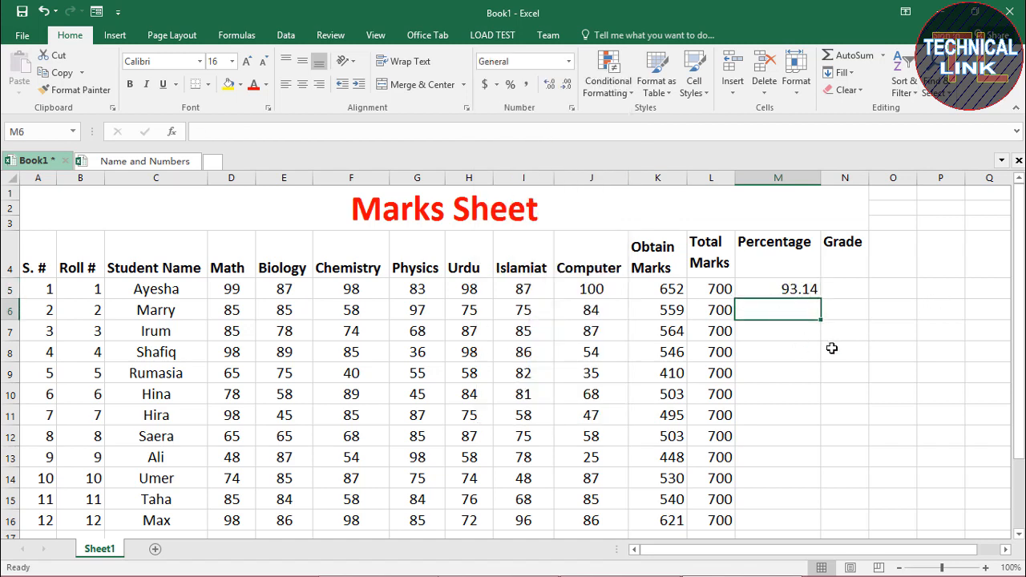
click(791, 290)
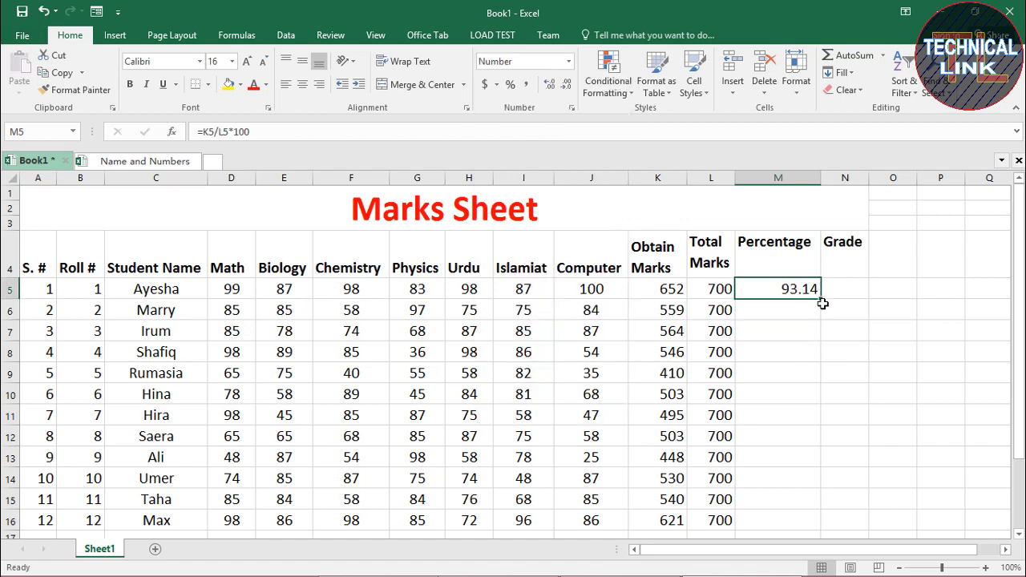
drag(821, 300, 820, 524)
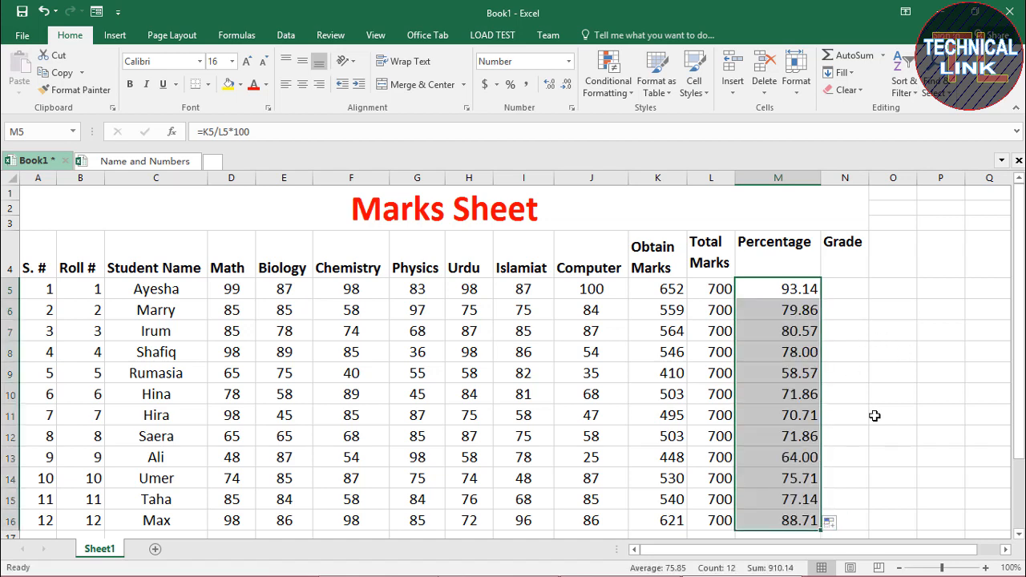
Step: Enter the grade formula =IF(M5>=80,"A1",IF(M5>=70,"A",IF(M5>=60,"B",IF(M5>=50,"C","Fail")))) in N5 and fill it down to N16
click(848, 291)
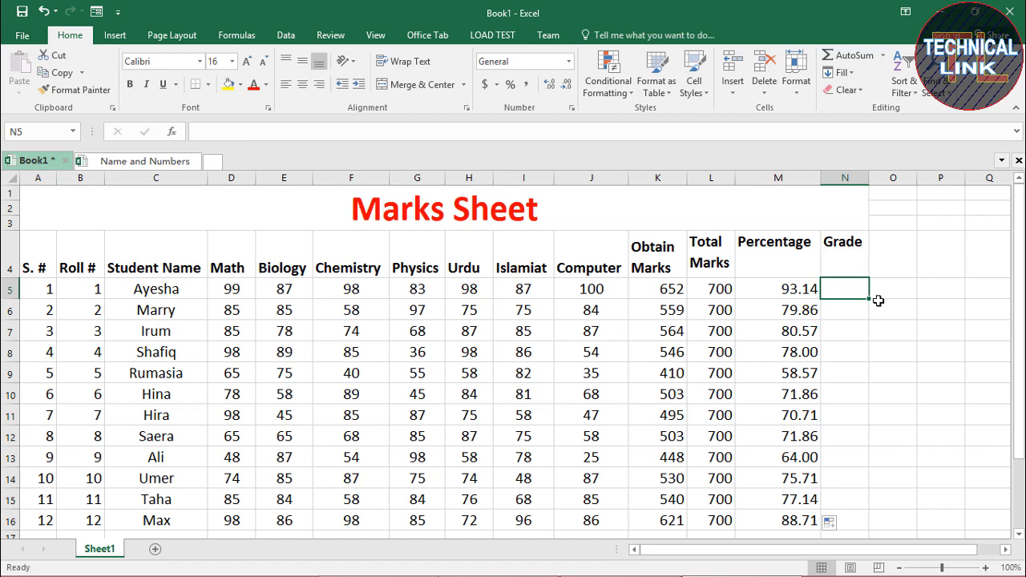
text(=if)
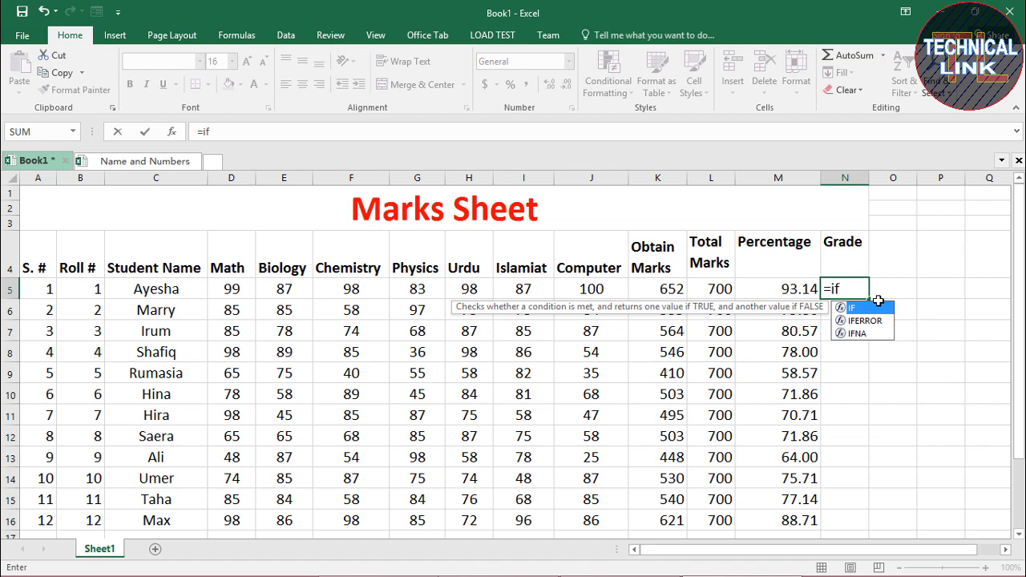
text(()
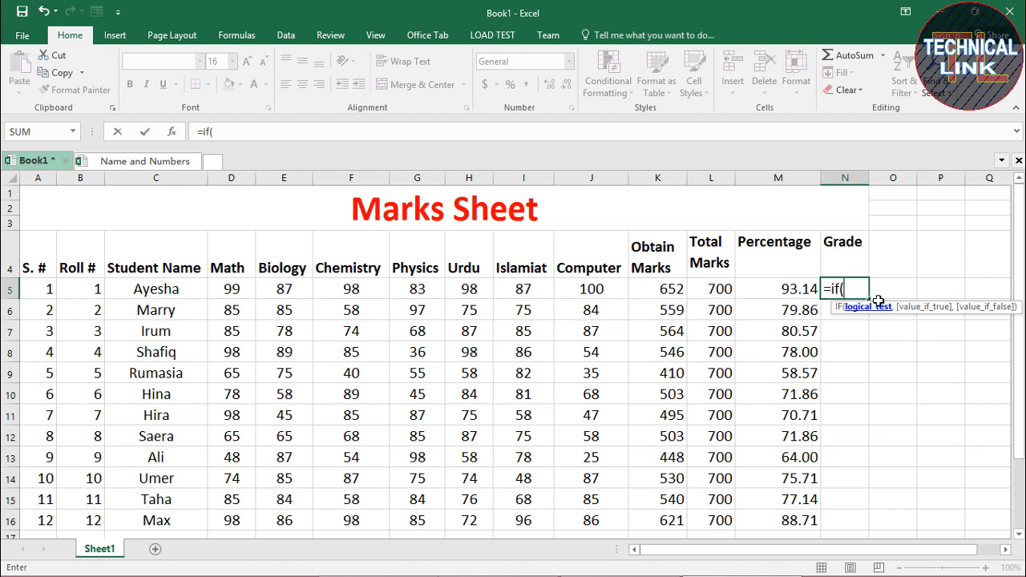
text(m5)
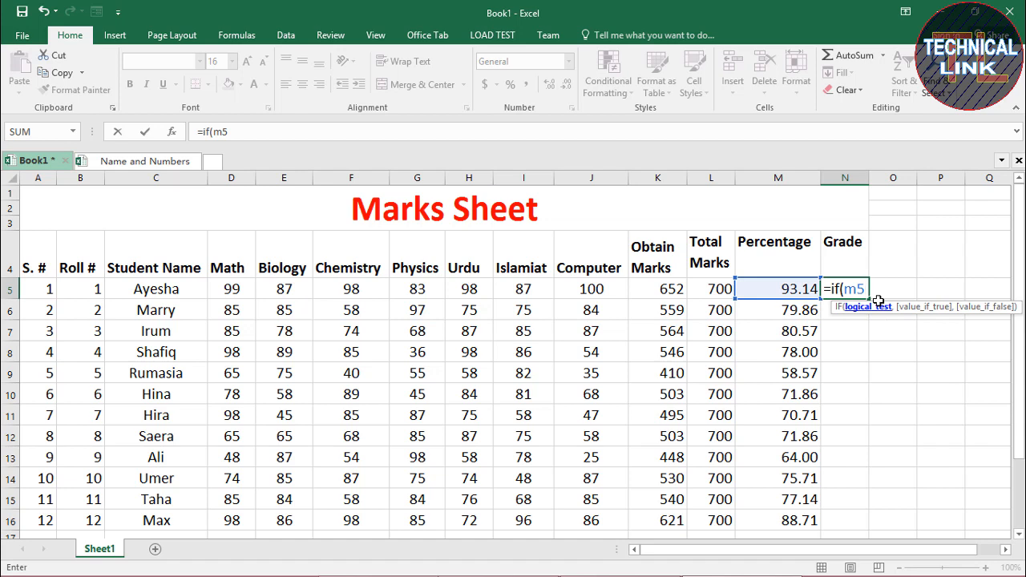
text(>=80,)
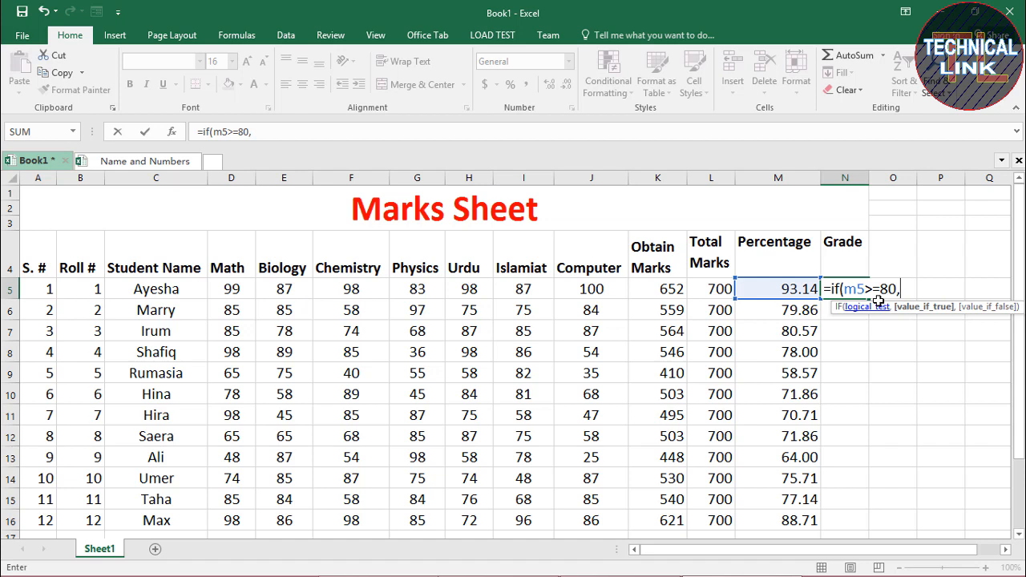
text("A1",if)
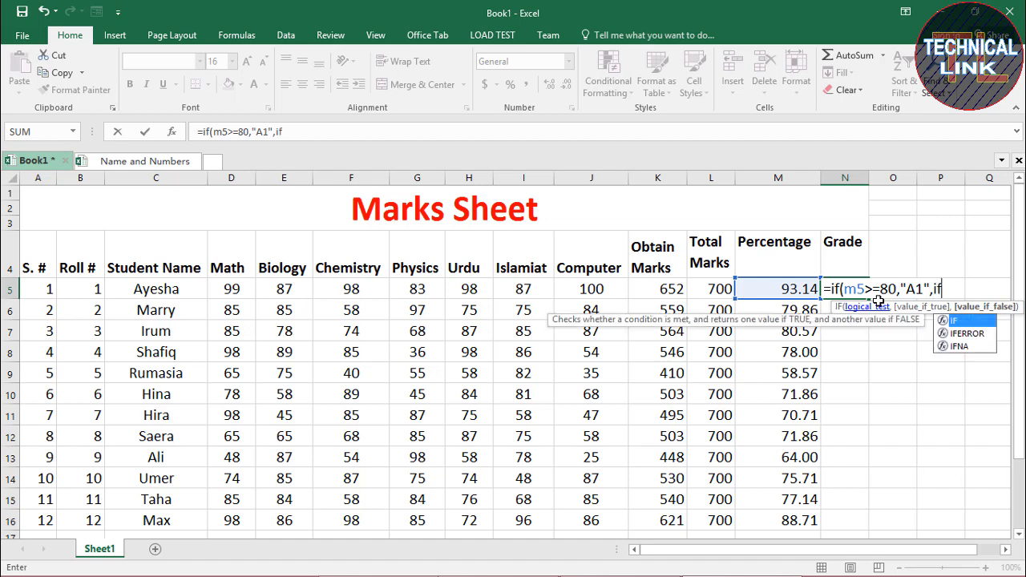
text((m)
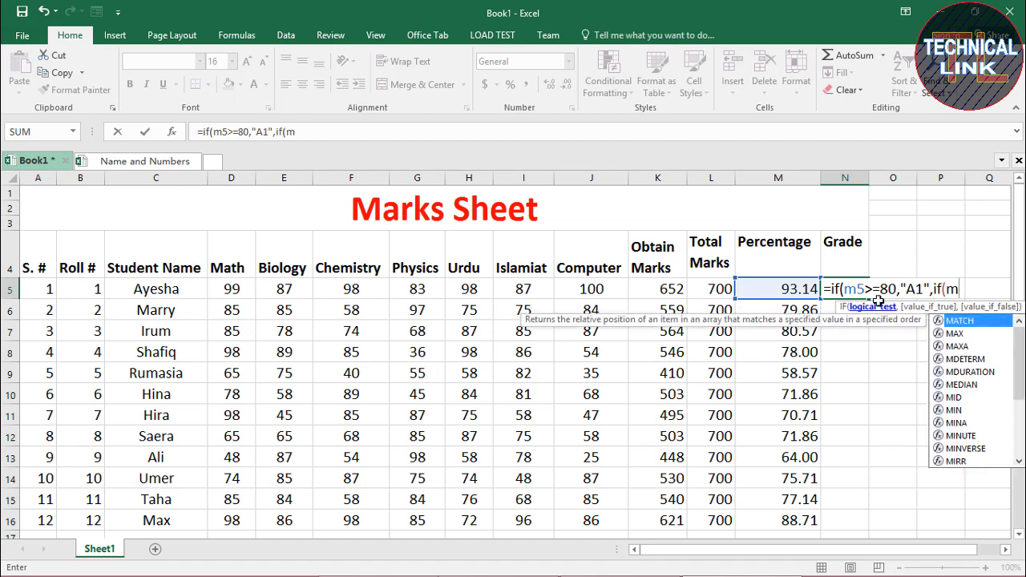
text(5)
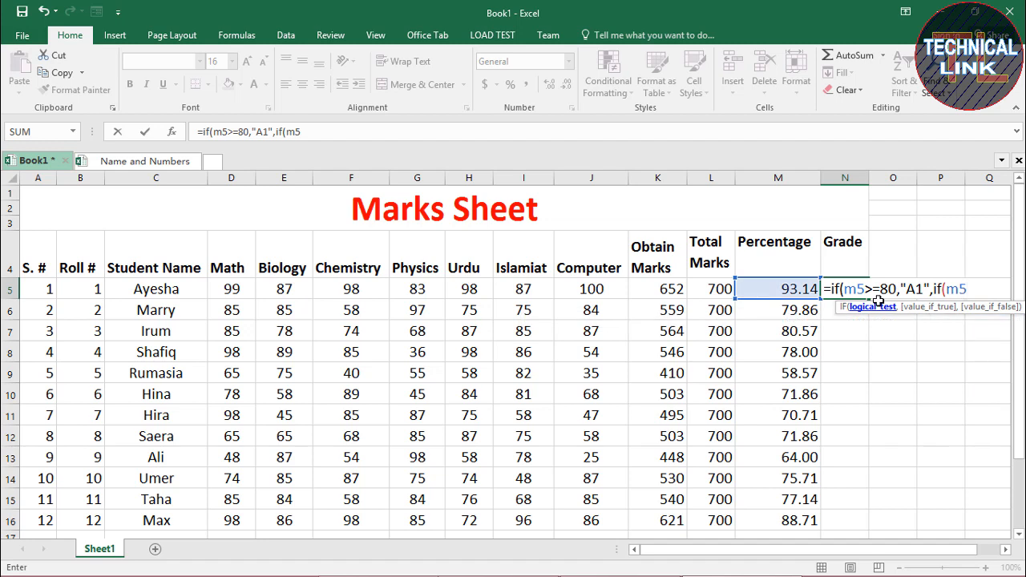
text(>=70,)
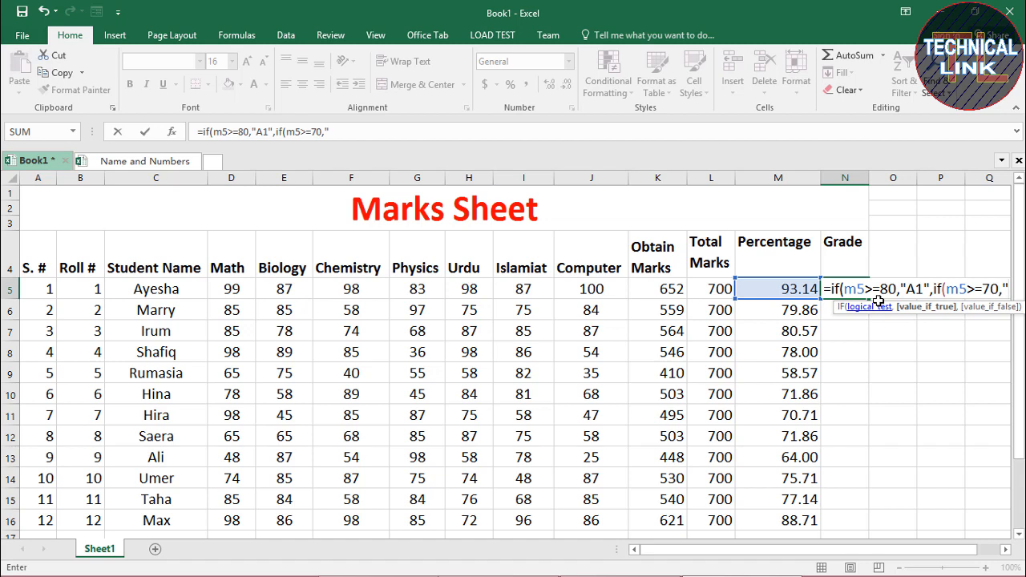
text("A)
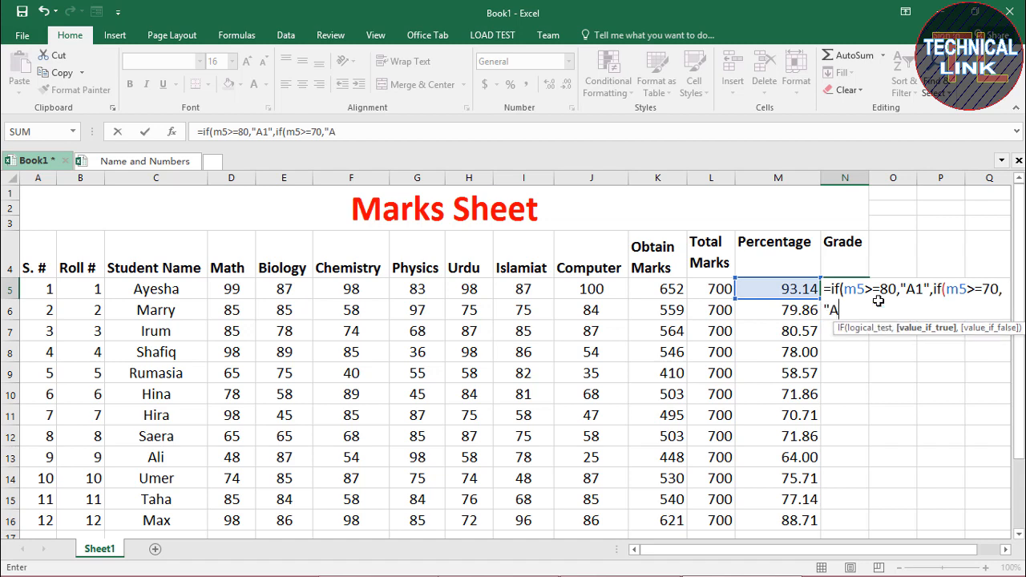
text(",)
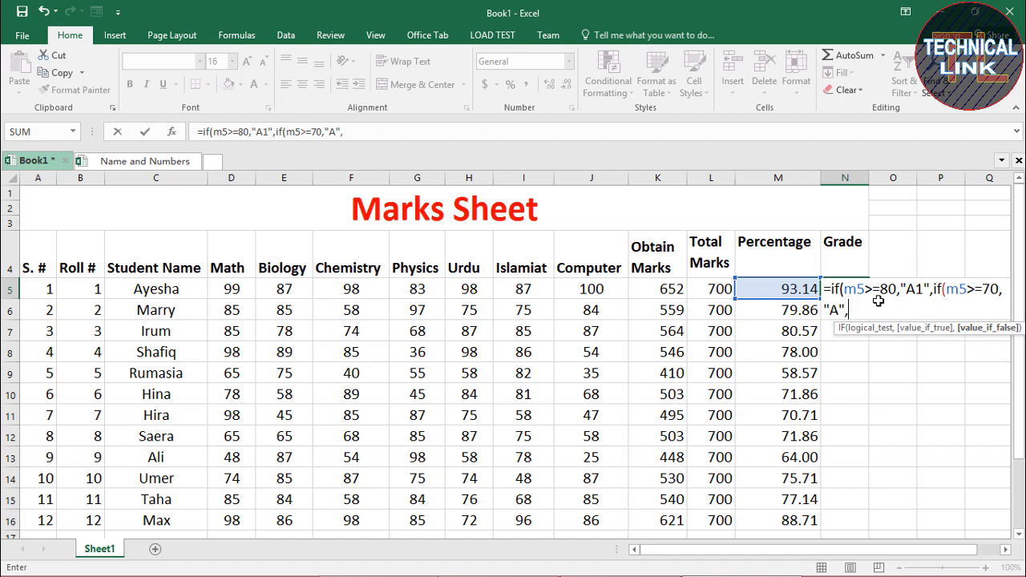
text(if()
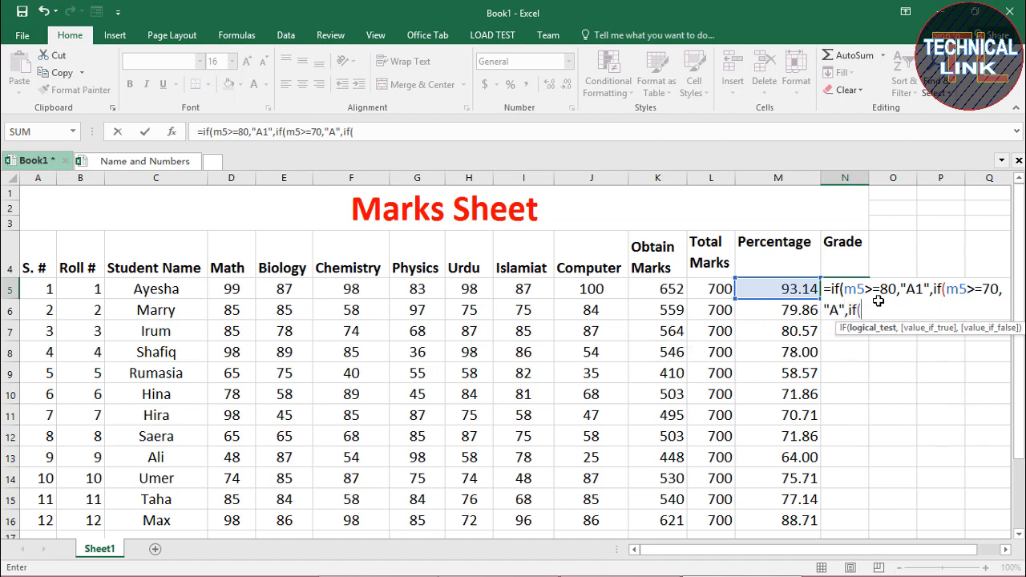
text(m5)
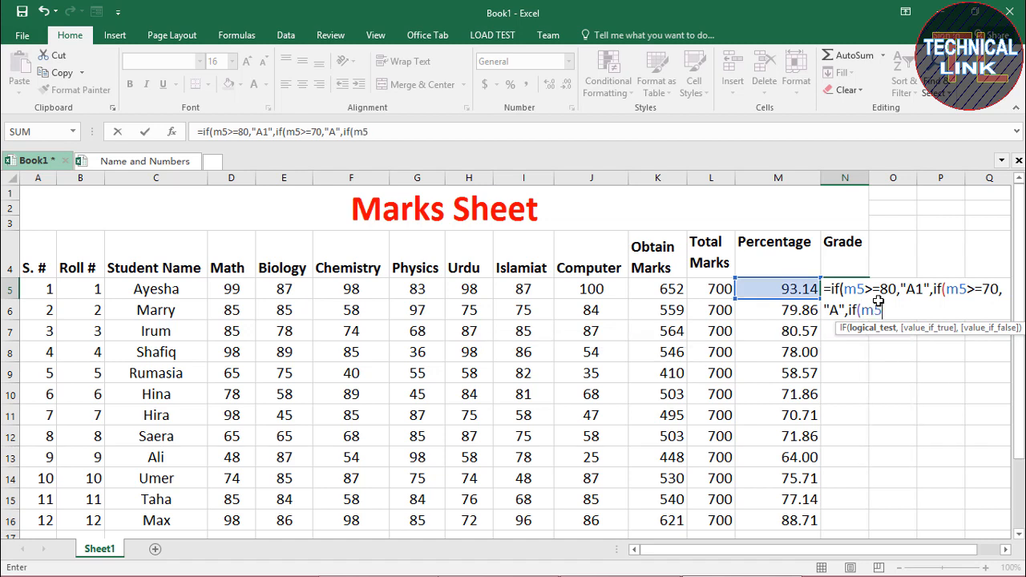
text(>=60,)
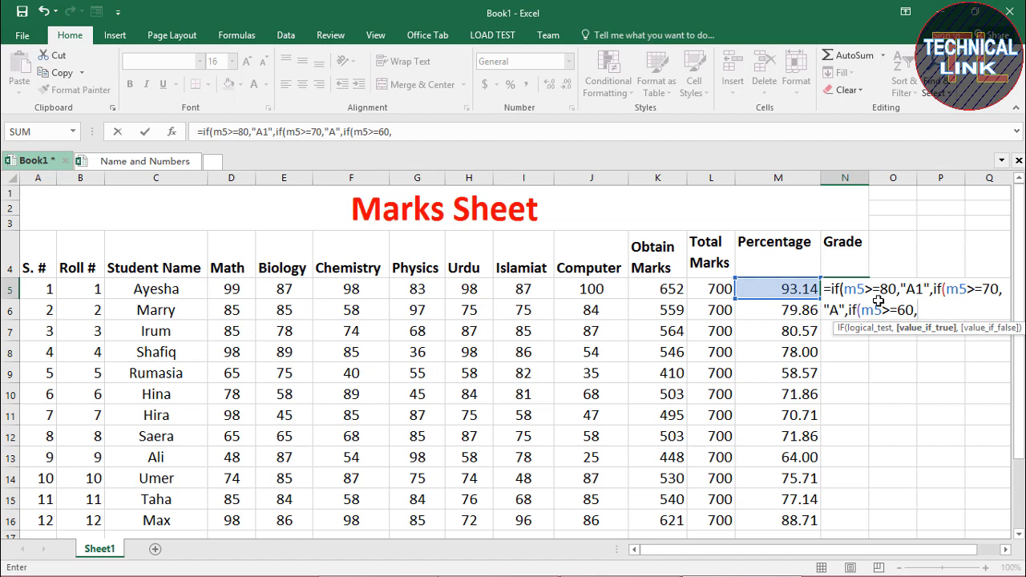
text("B",if)
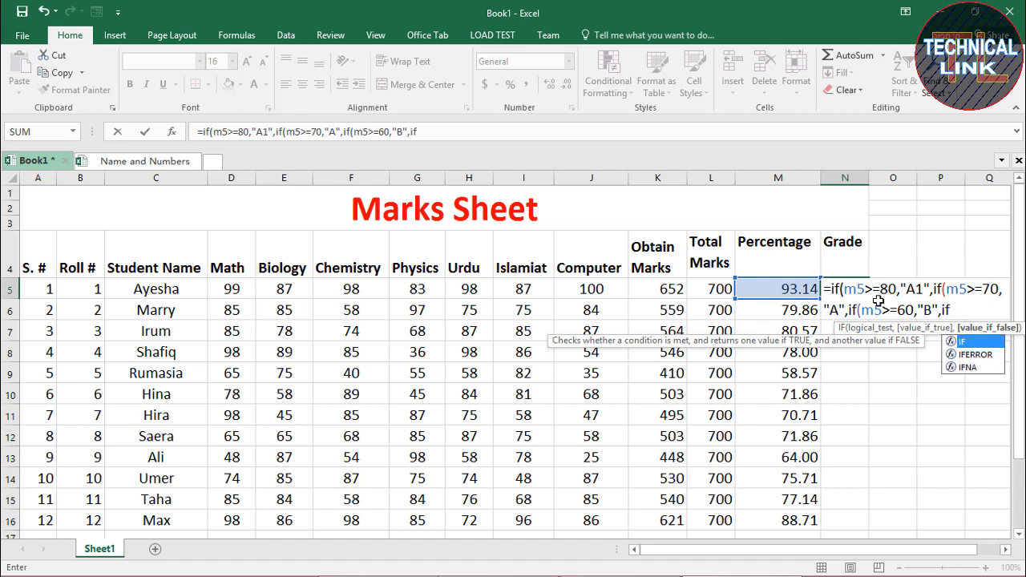
text(()
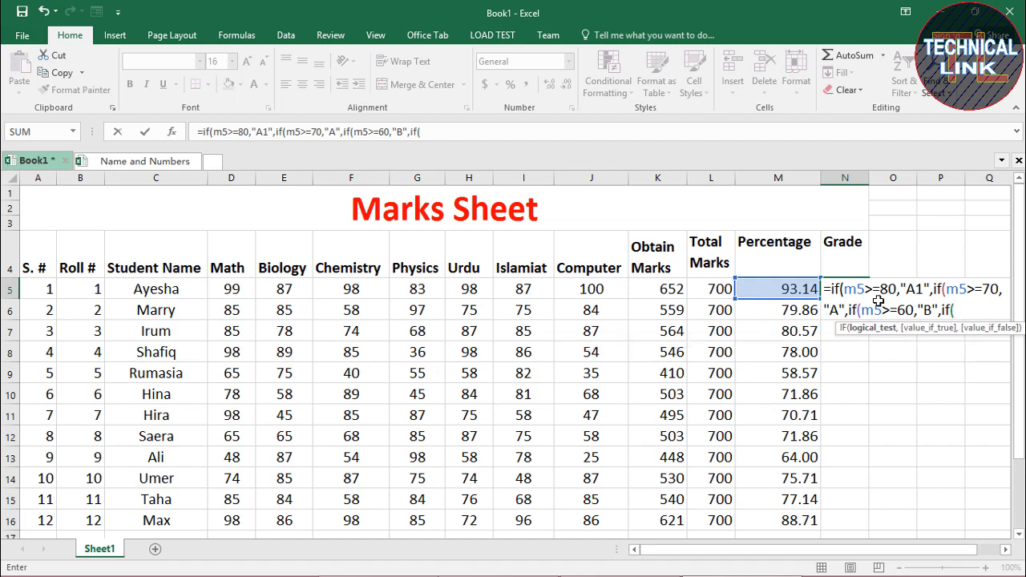
text(m5)
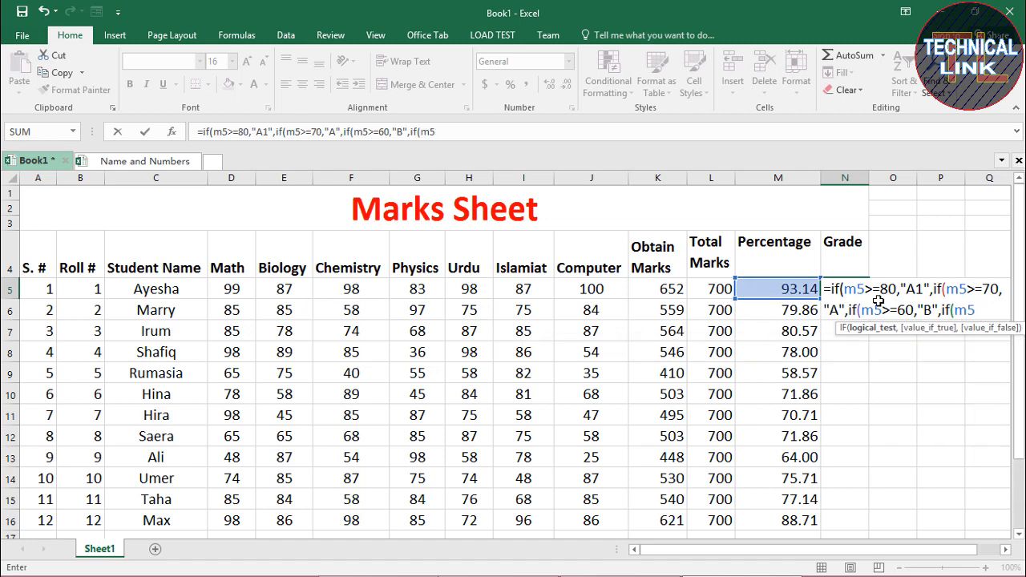
text(>=50,")
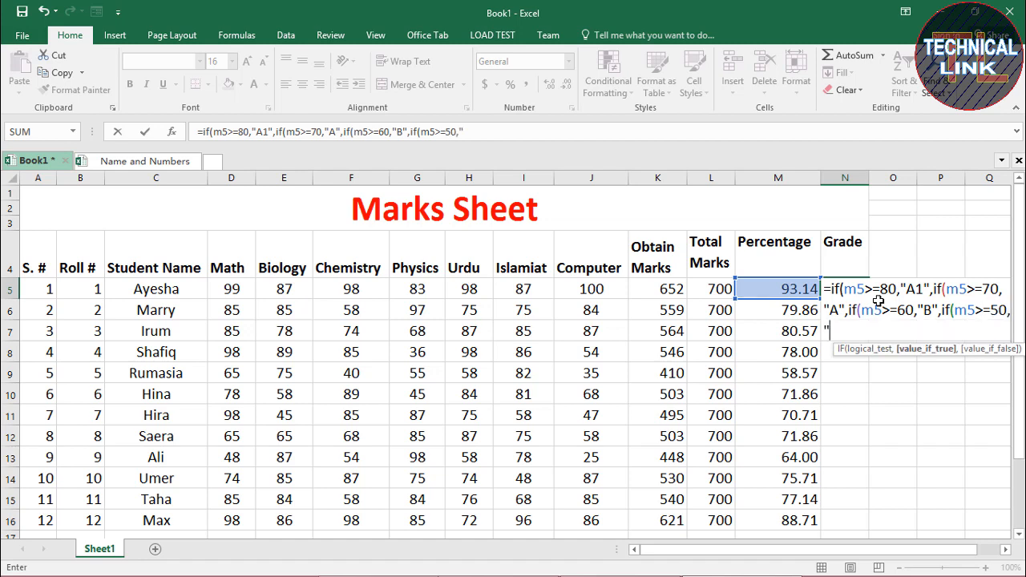
text(C",)
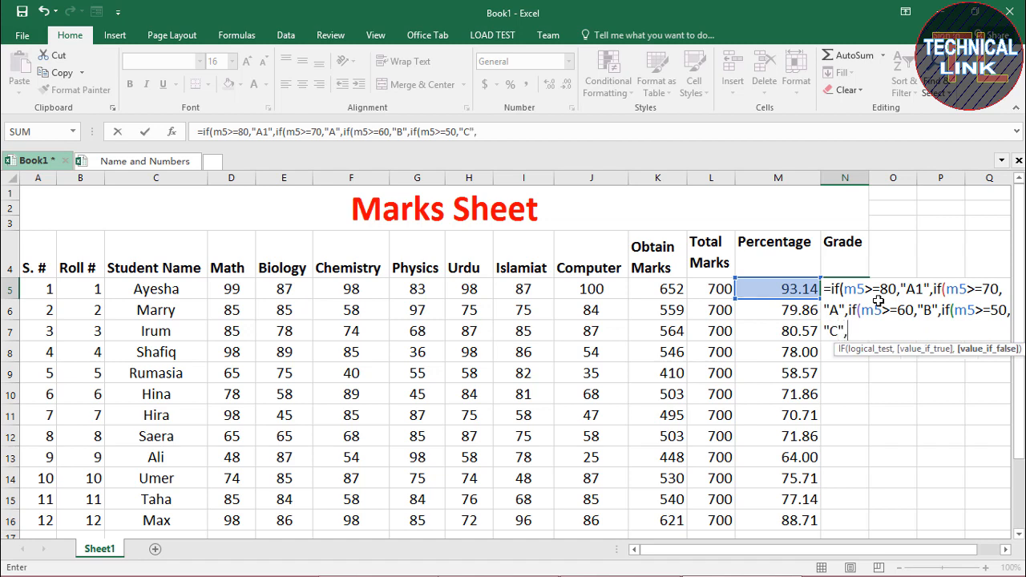
text(")
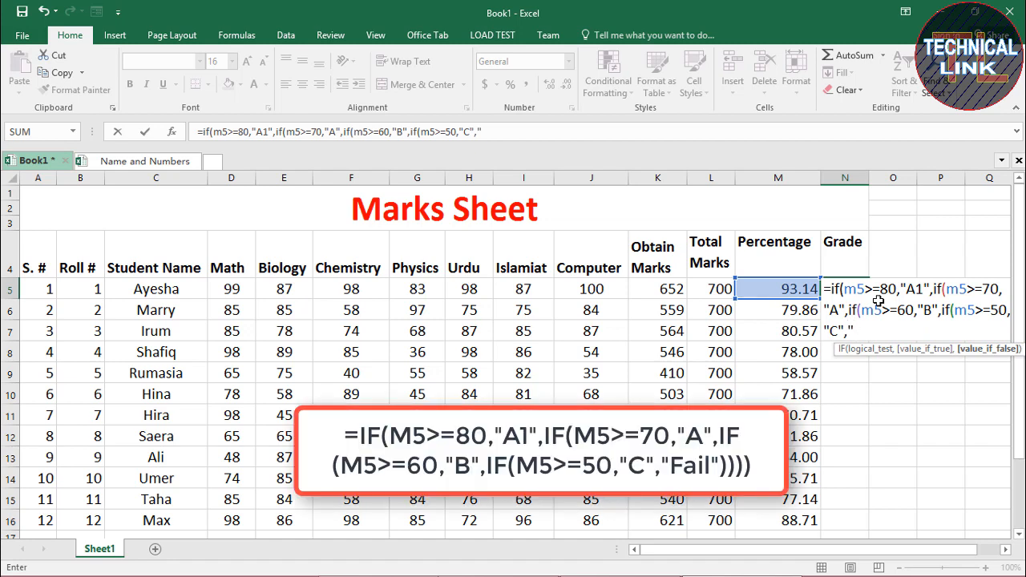
text(Fail")))))
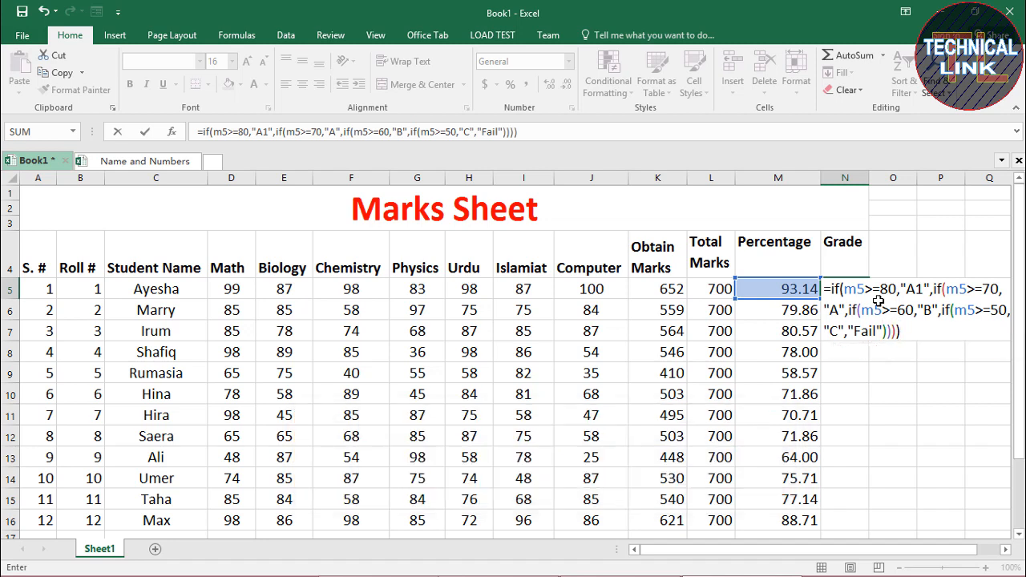
key(Return)
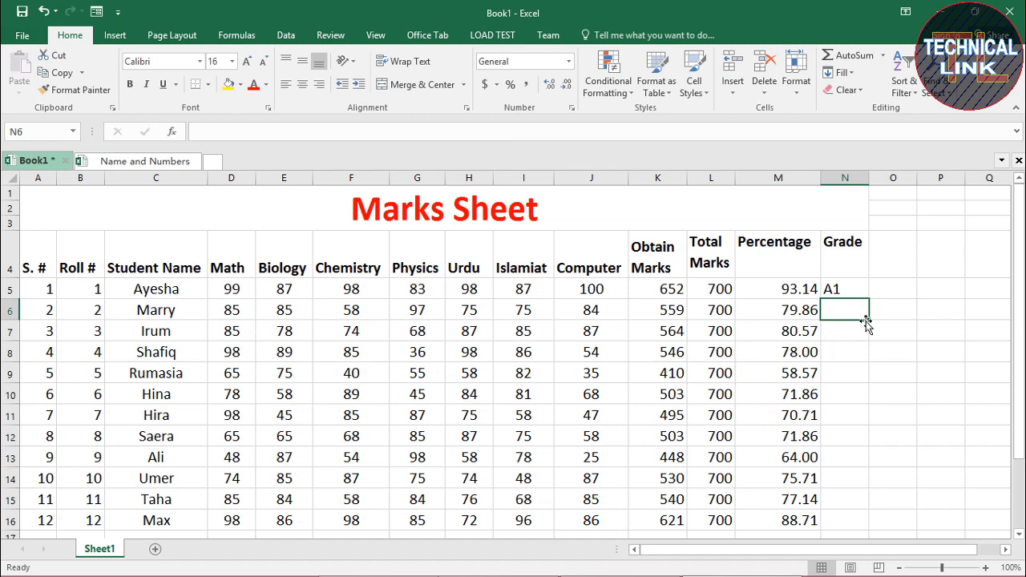
click(856, 290)
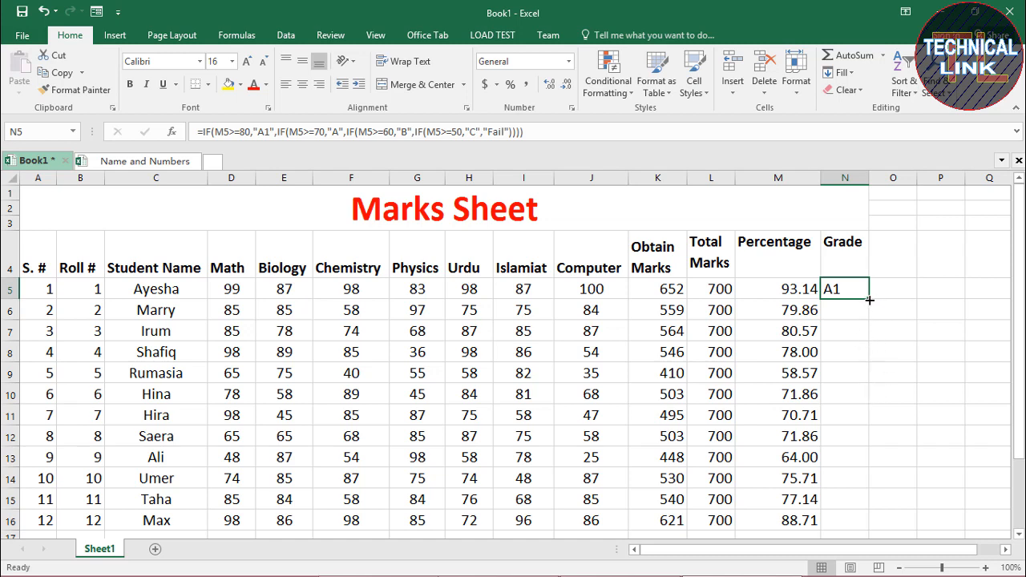
drag(870, 300, 871, 522)
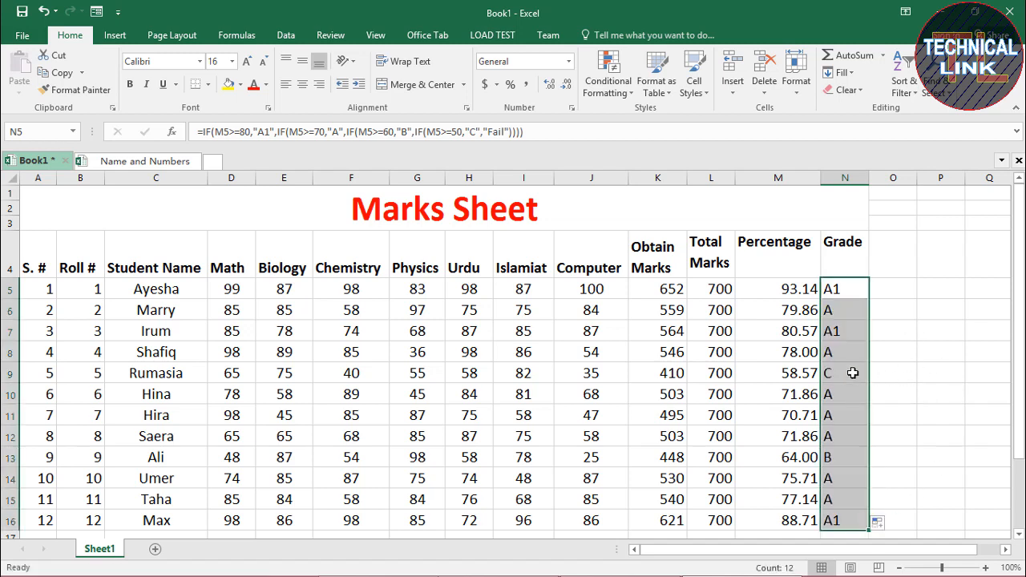
Step: Apply all borders to the whole marks sheet, from the title in A1 through N16
click(923, 331)
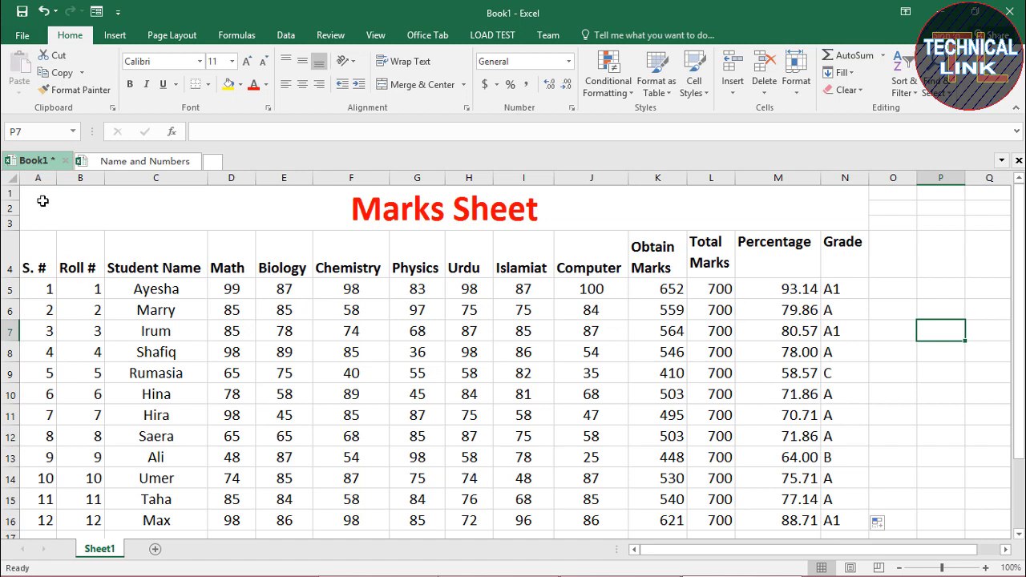
drag(44, 200, 555, 521)
click(207, 85)
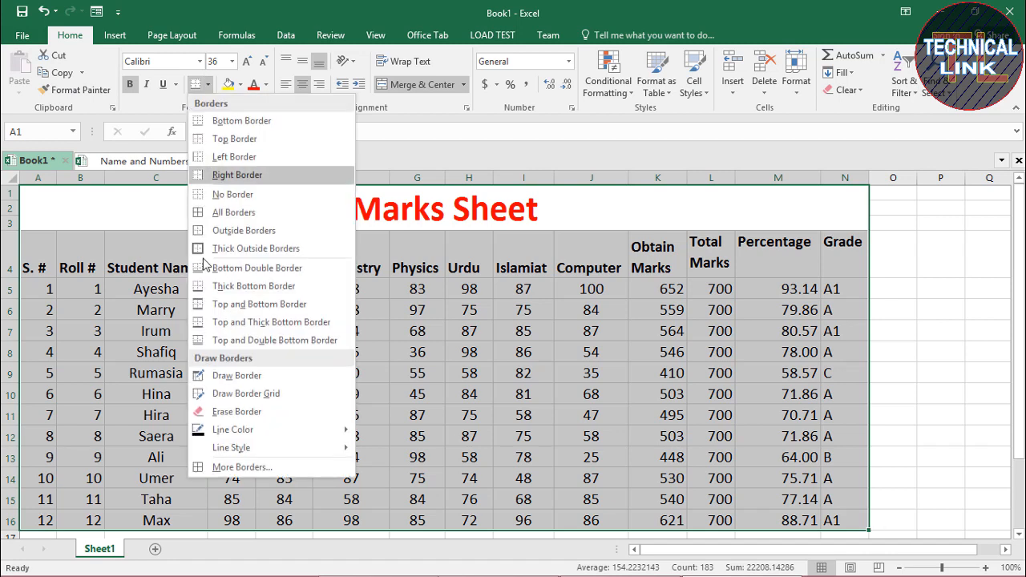
click(221, 213)
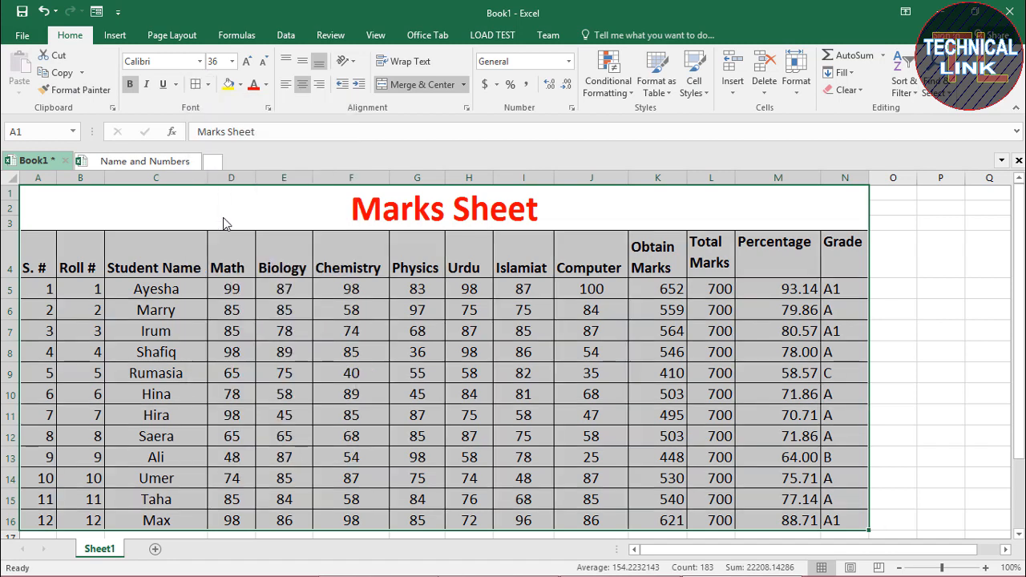
Step: Bottom-align the cells of the marks sheet range A1:N16 vertically and center their contents horizontally
click(302, 64)
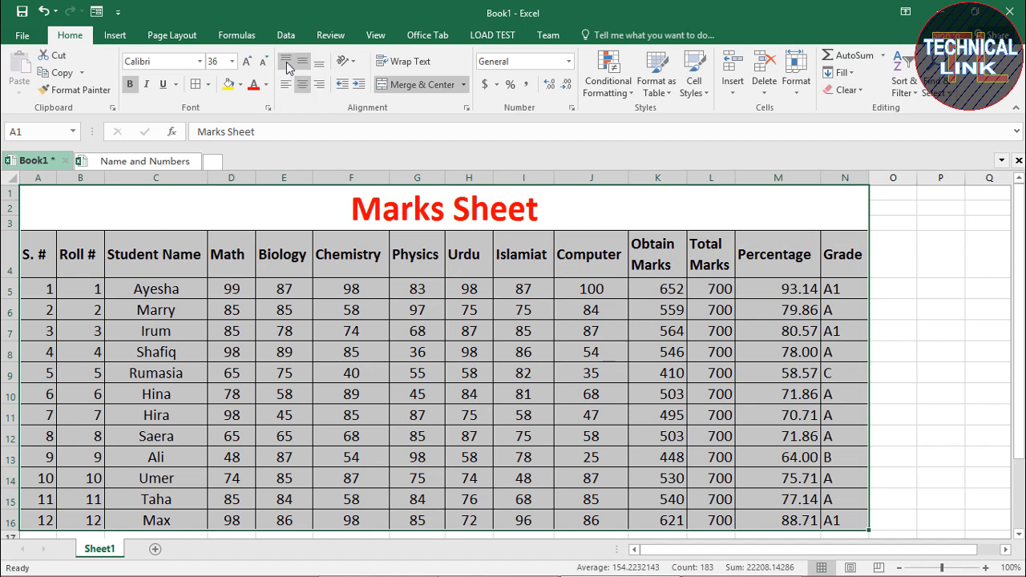
click(302, 67)
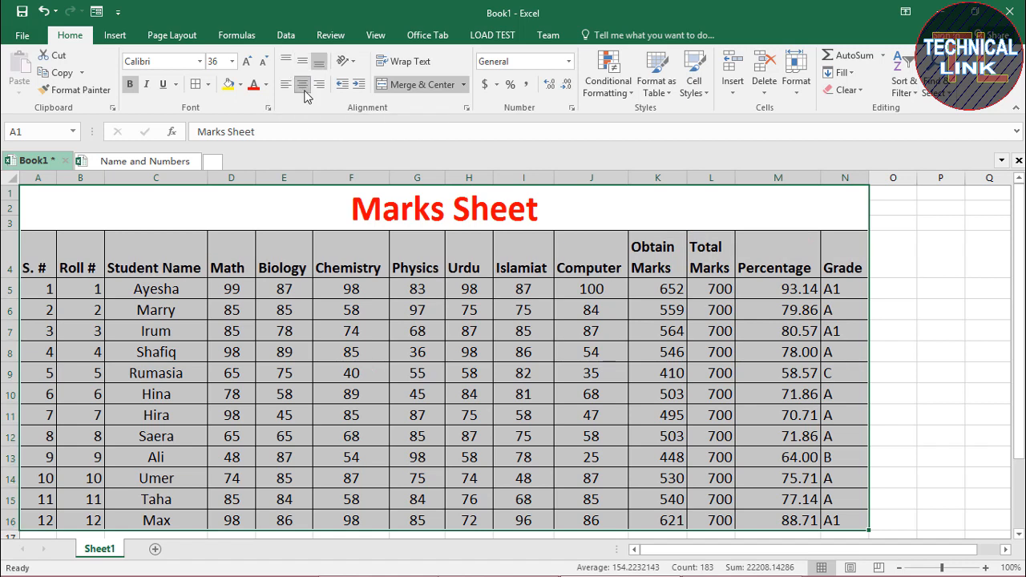
click(303, 85)
click(303, 85)
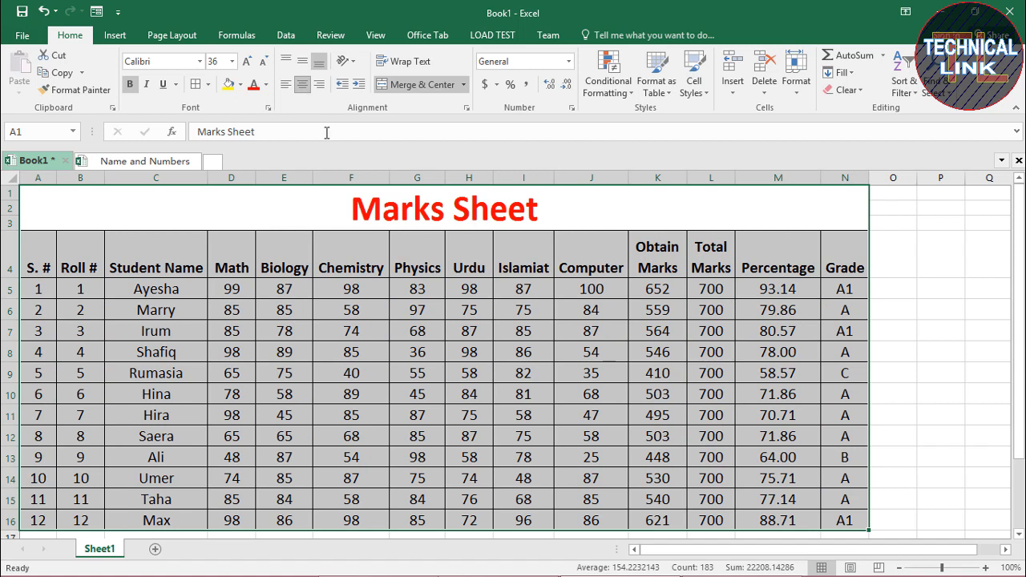
click(922, 453)
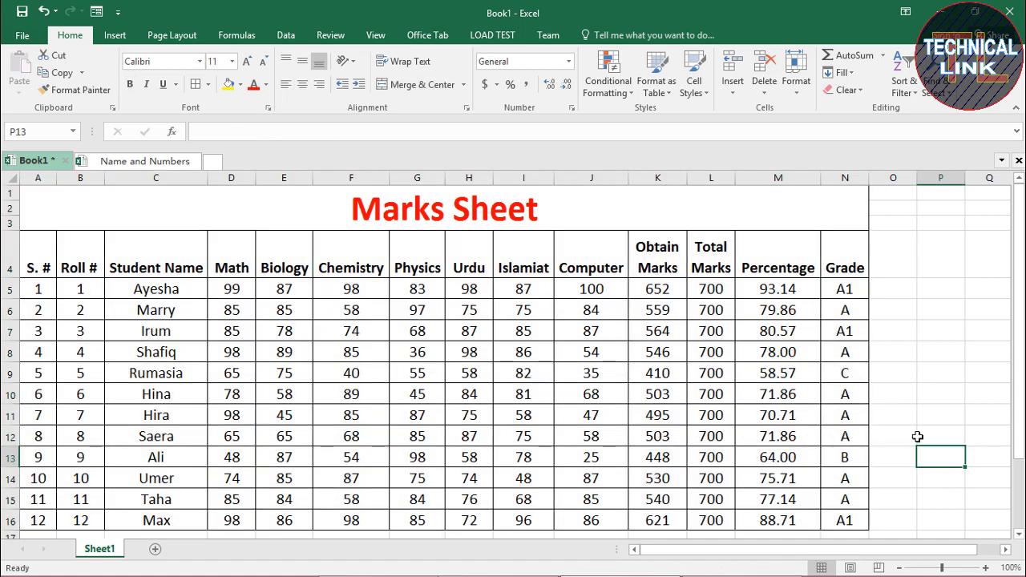